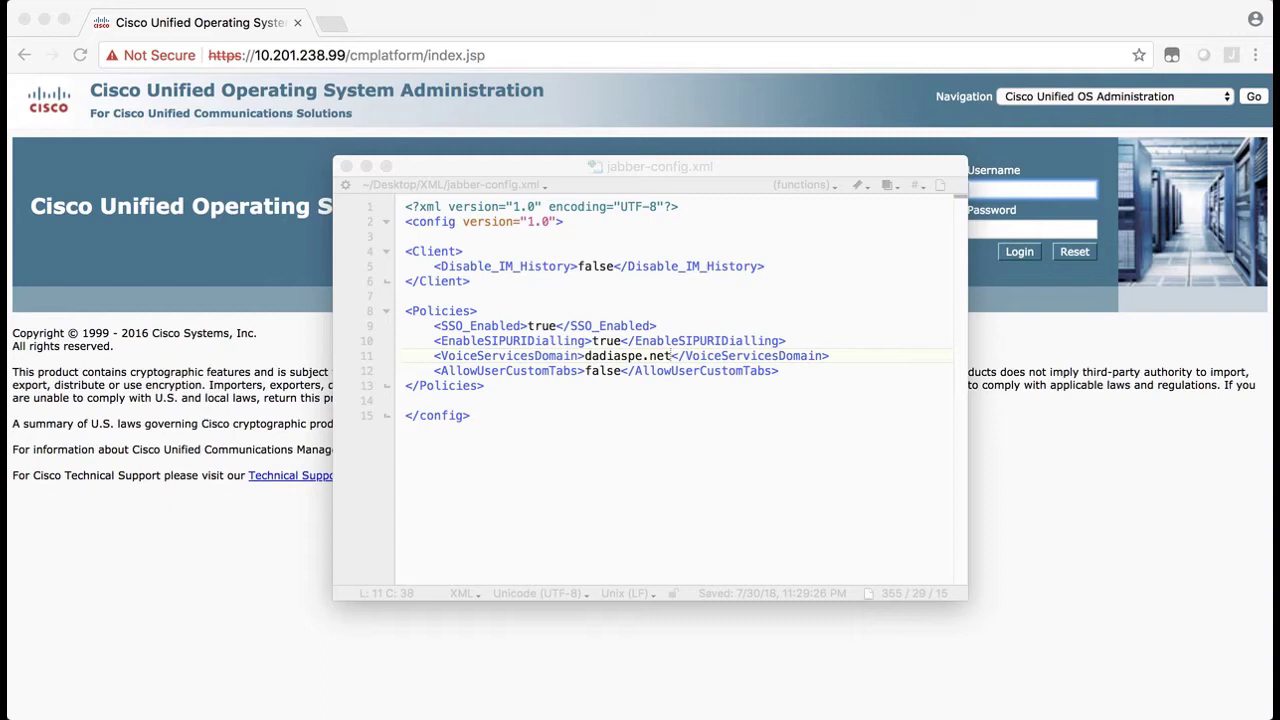
Change the VoiceServicesDomain on line 11 from dadiaspe.net to dadiaspe.com
click(497, 357)
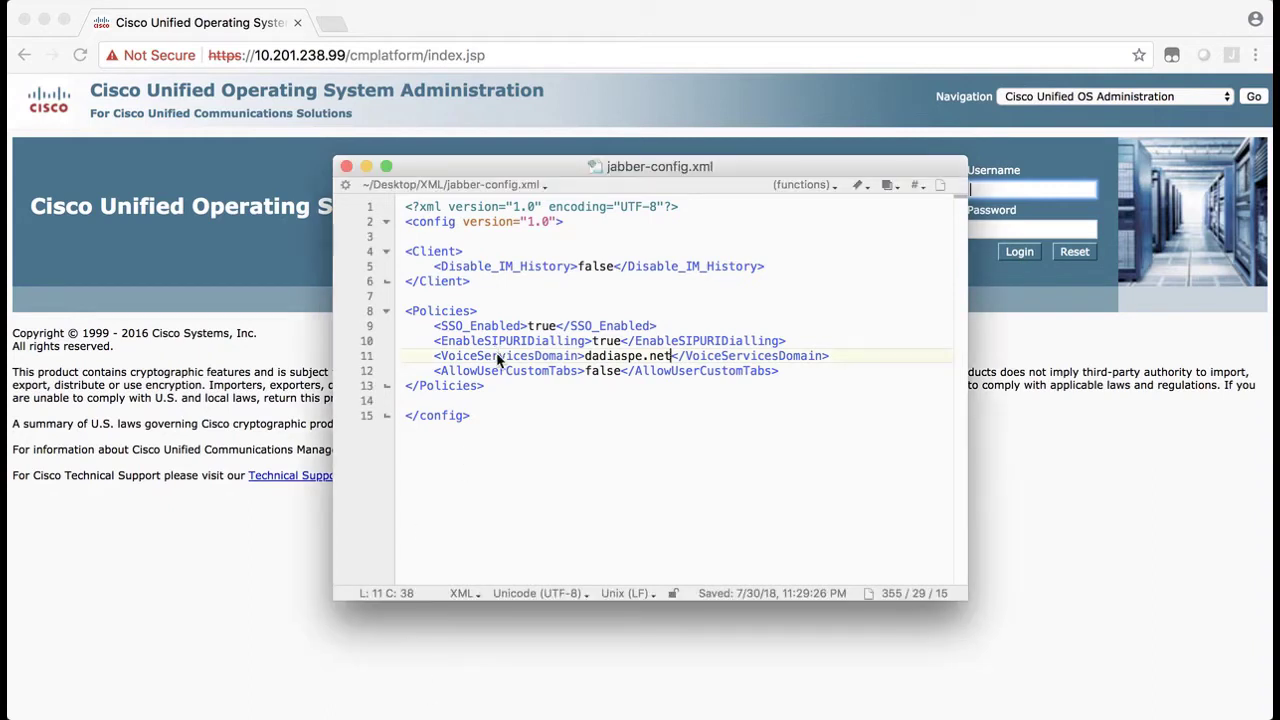
double_click(496, 356)
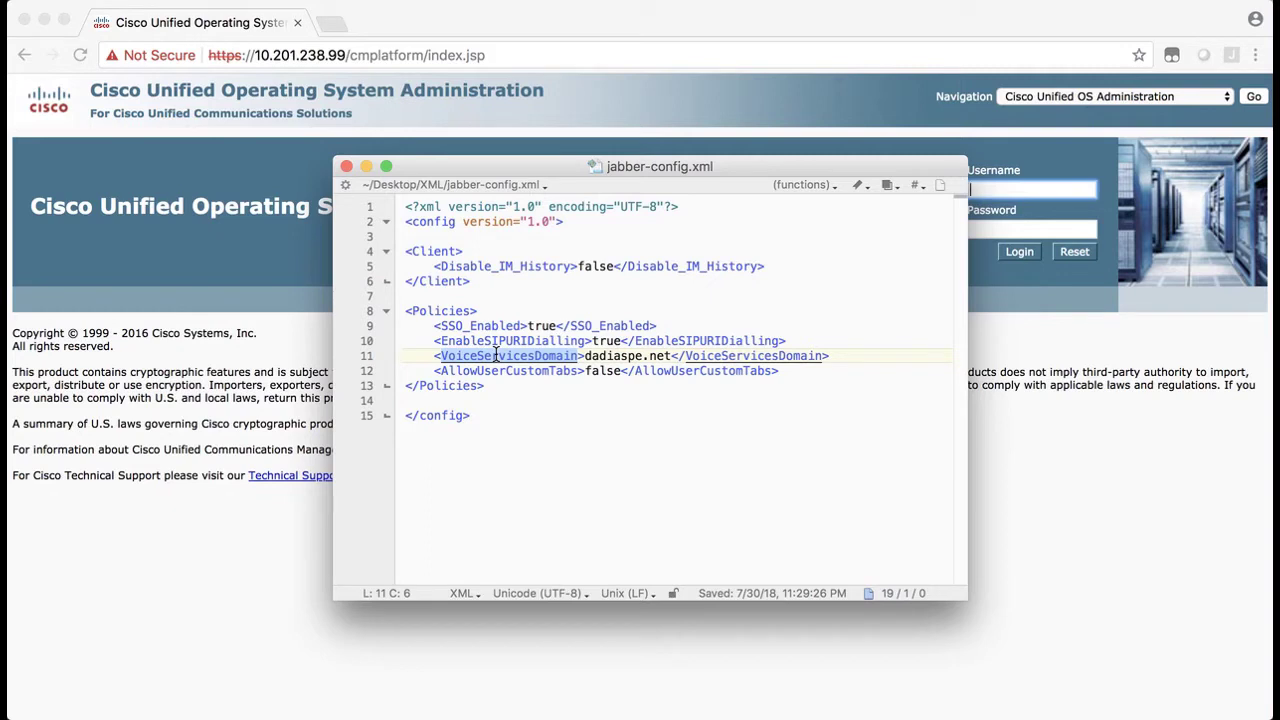
click(672, 357)
key(BackSpace)
key(BackSpace)
key(BackSpace)
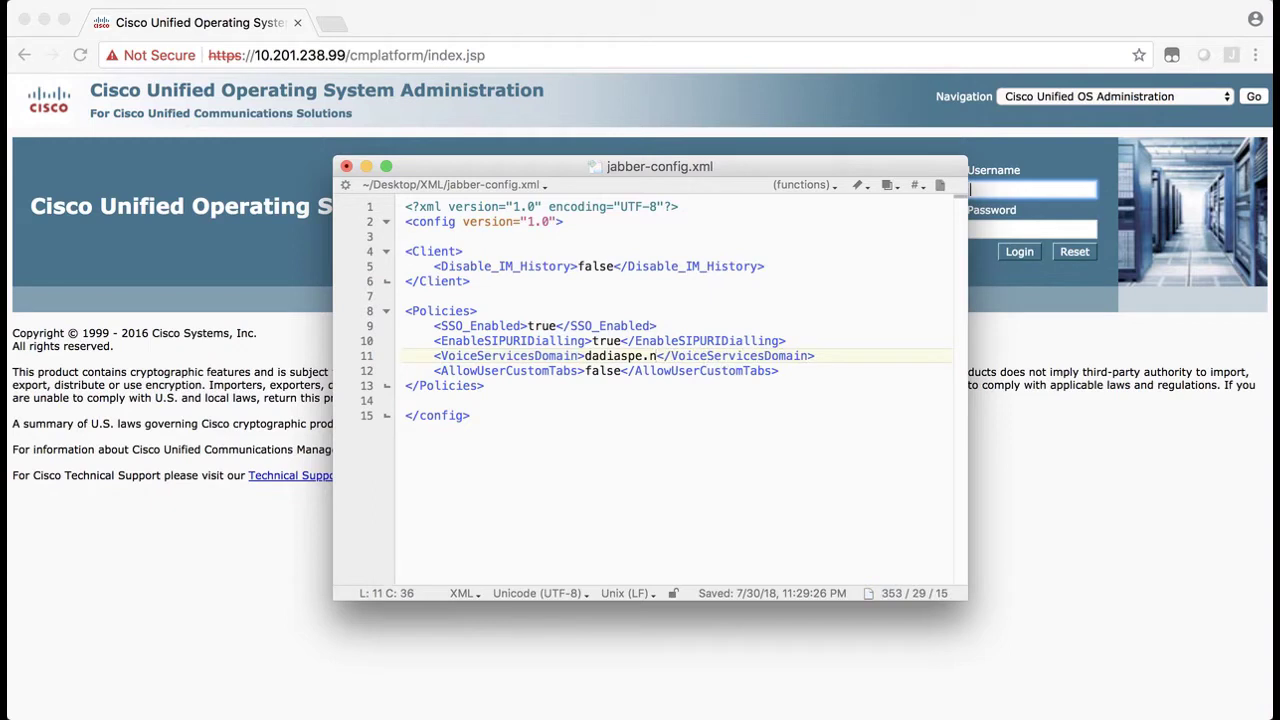
text(com)
Save jabber-config.xml, overriding the modified-on-disk warning with Save Anyway
click(118, 0)
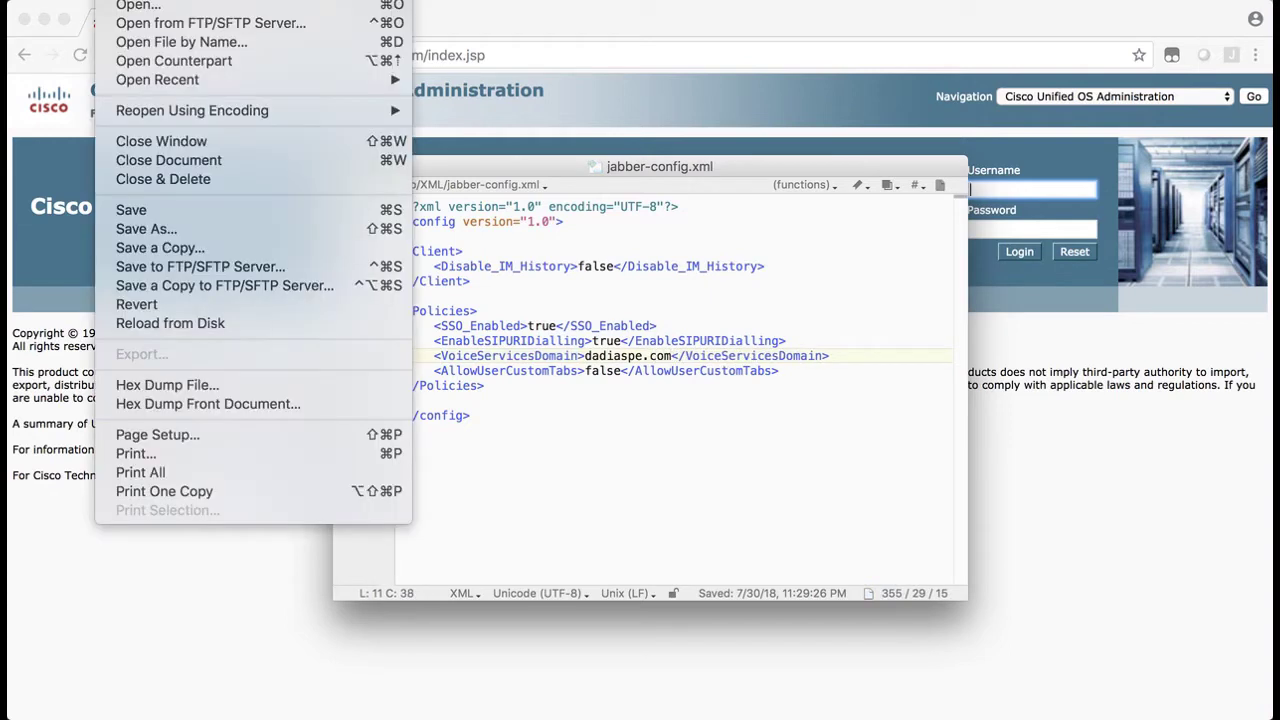
click(170, 214)
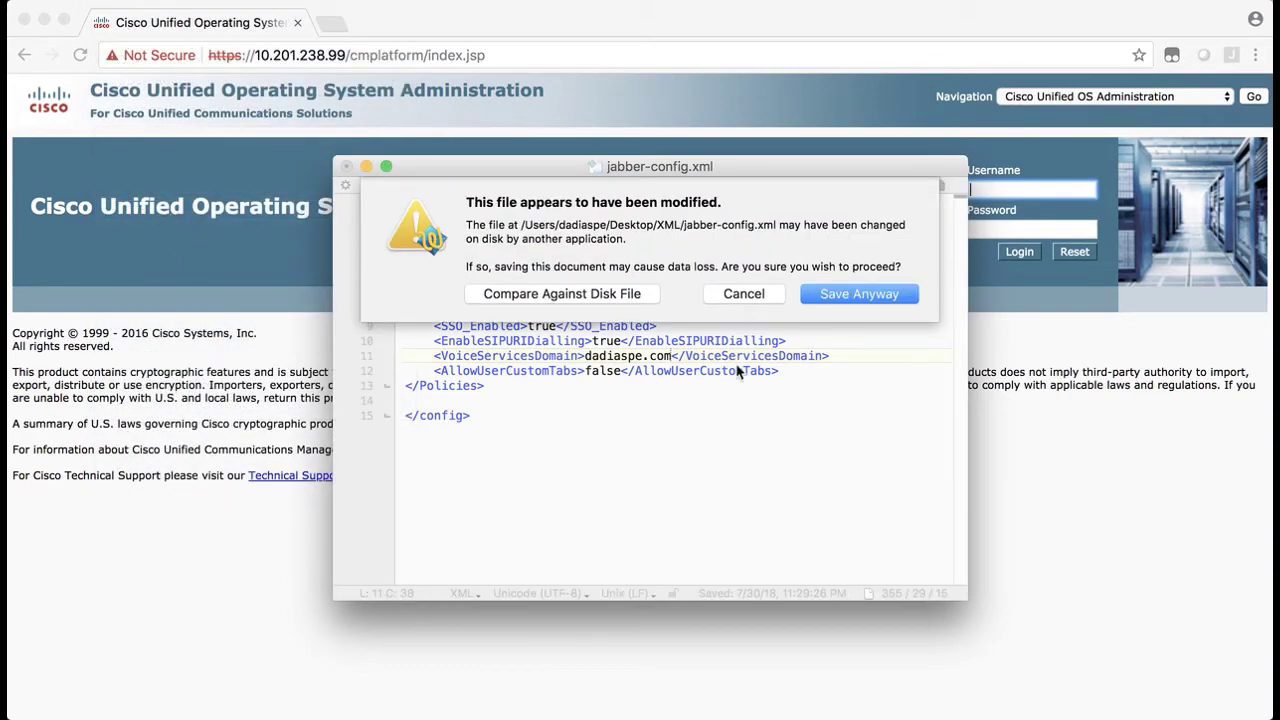
click(858, 294)
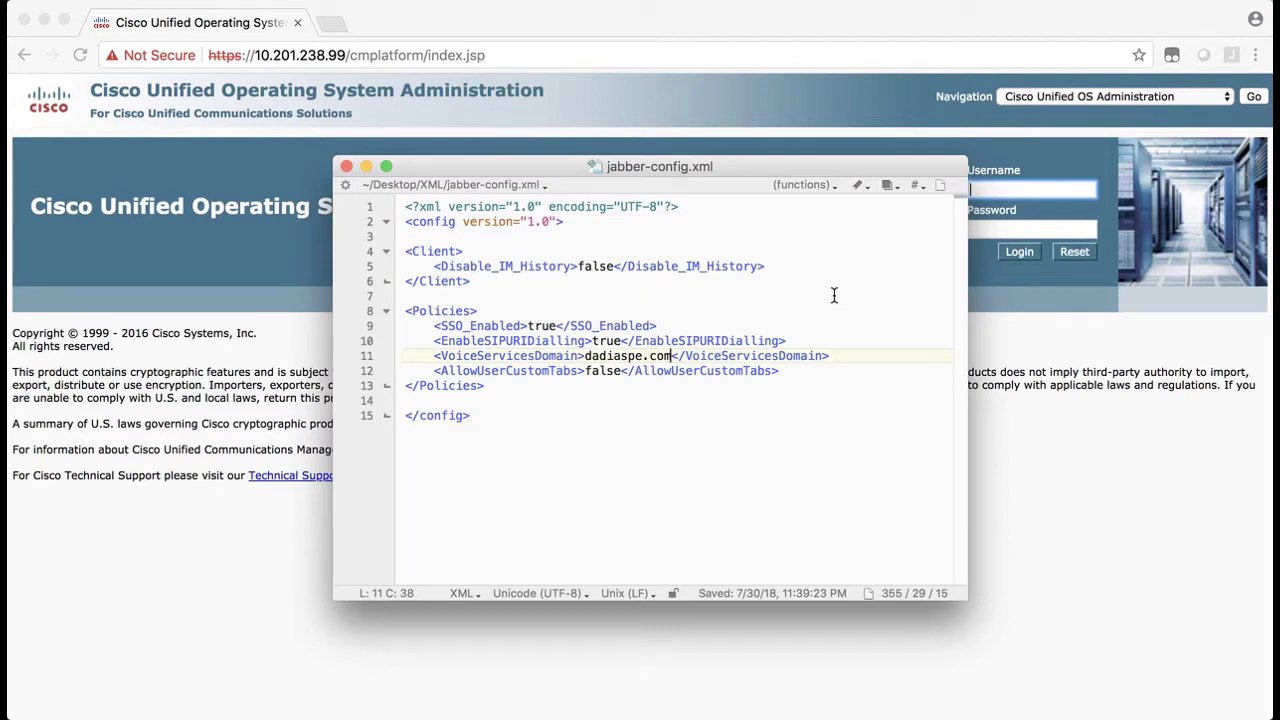
Log in as admin with the account password and go to Software Upgrades > TFTP File Management
click(858, 113)
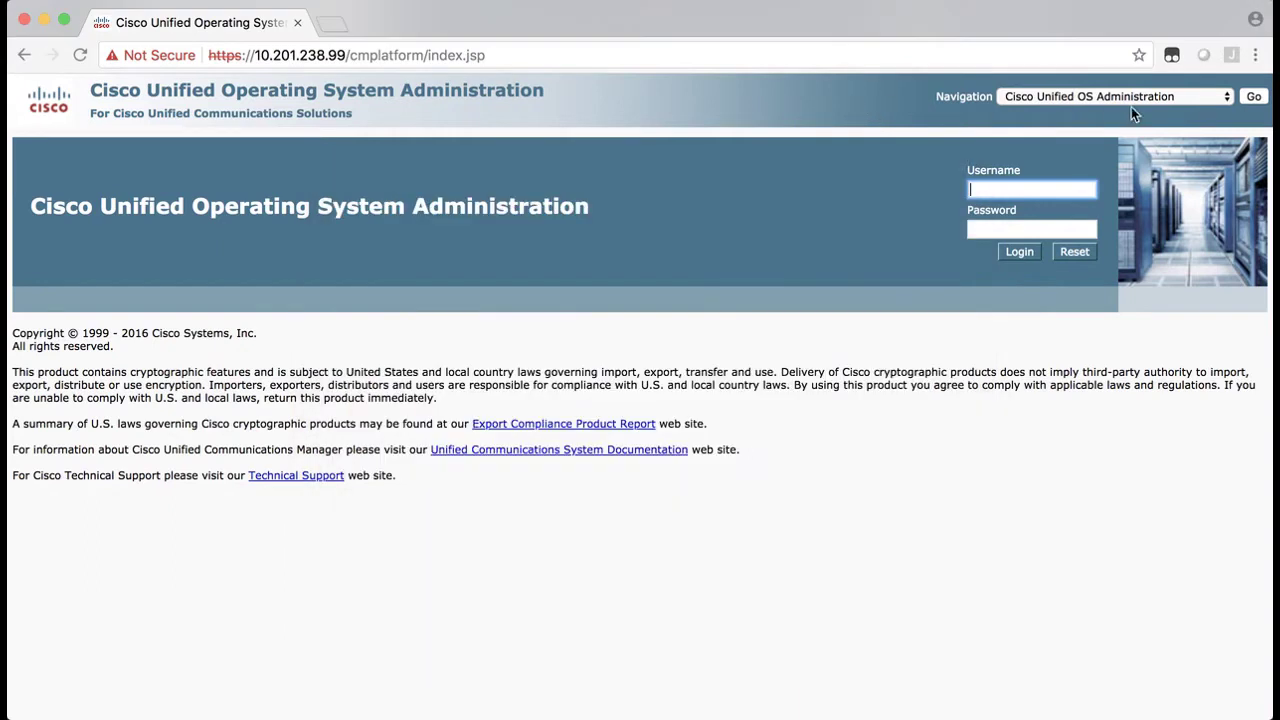
text(admin)
key(Tab)
text(••••••••••)
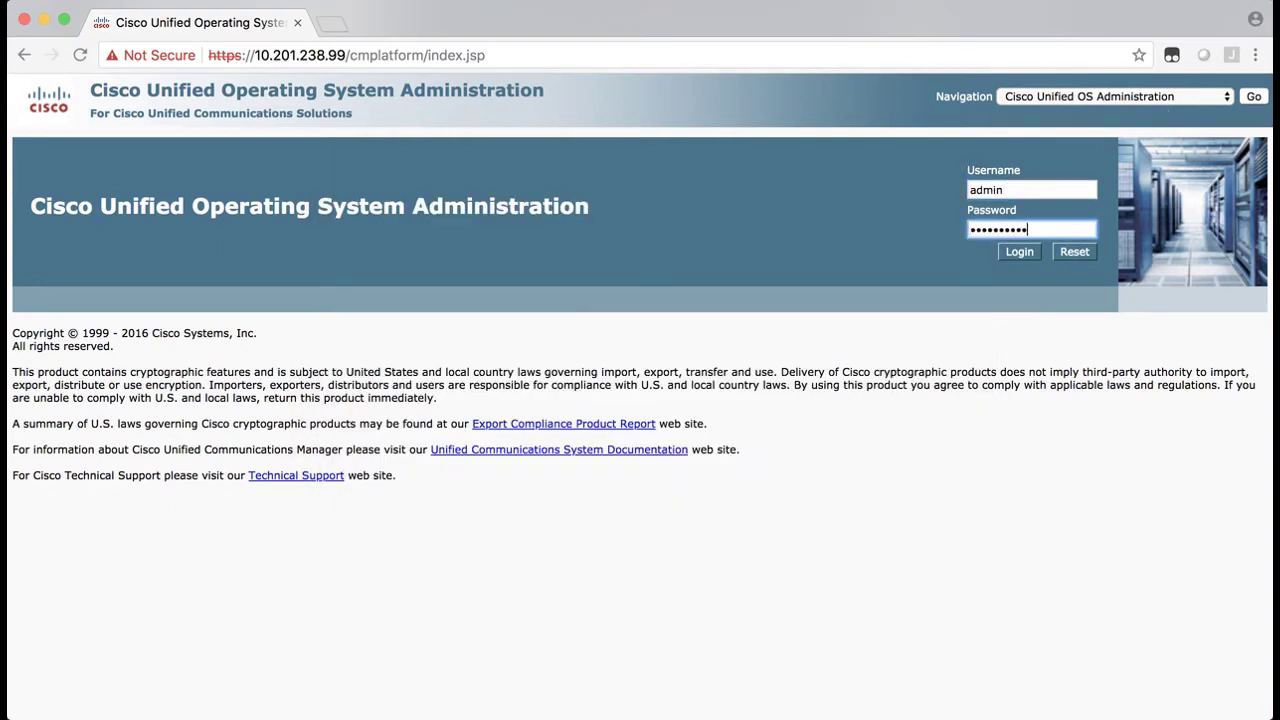
key(Return)
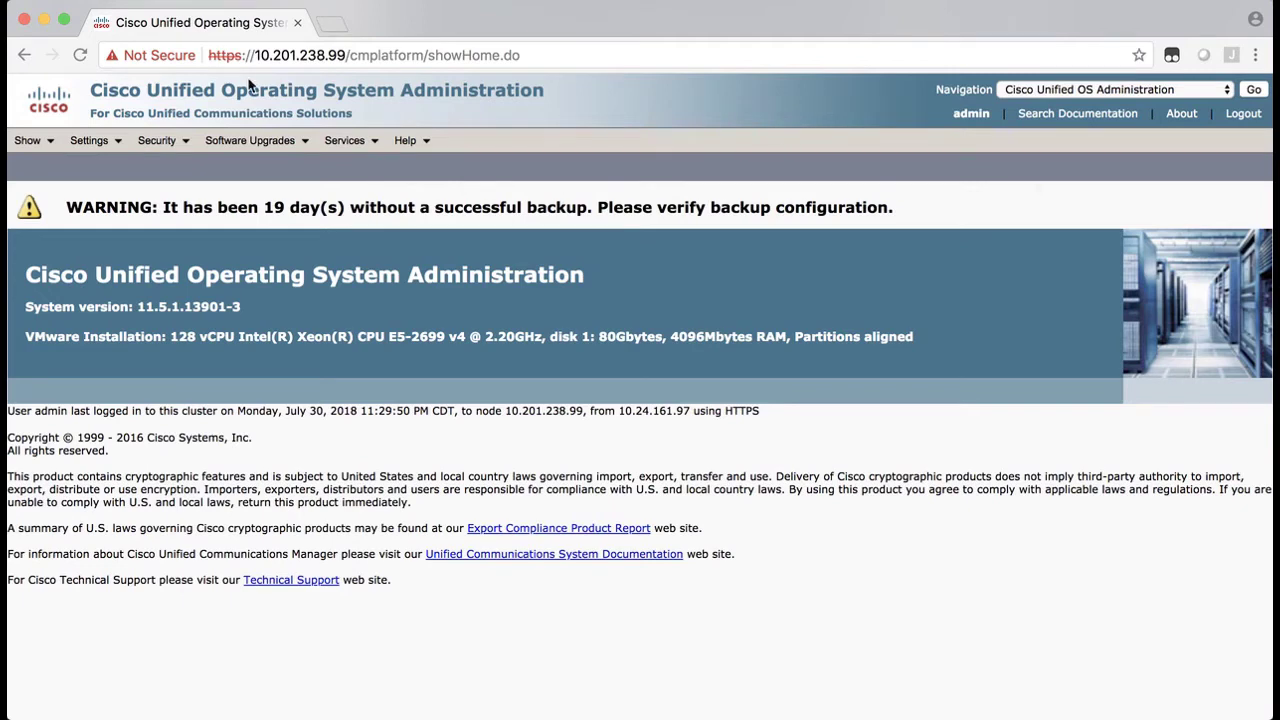
mouse_move(215, 143)
click(245, 190)
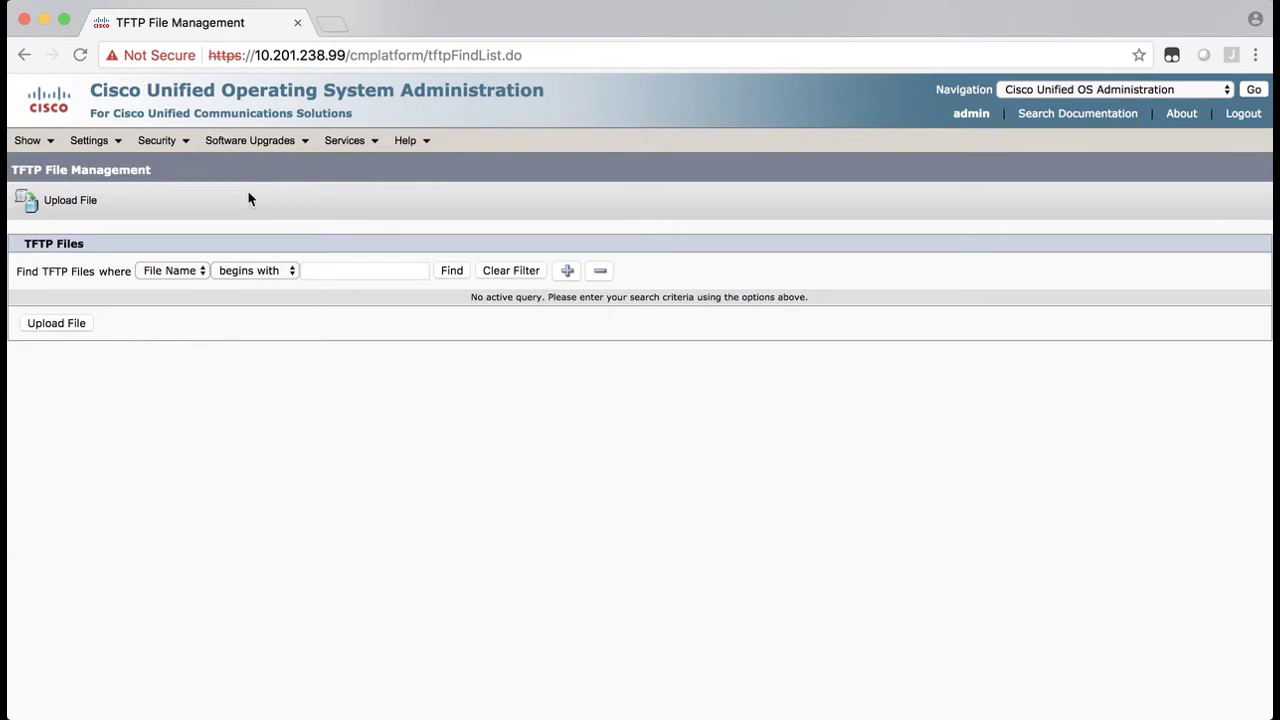
Find TFTP files named 'jabber' and delete the existing jabber-config.xml
click(331, 270)
text(jabber)
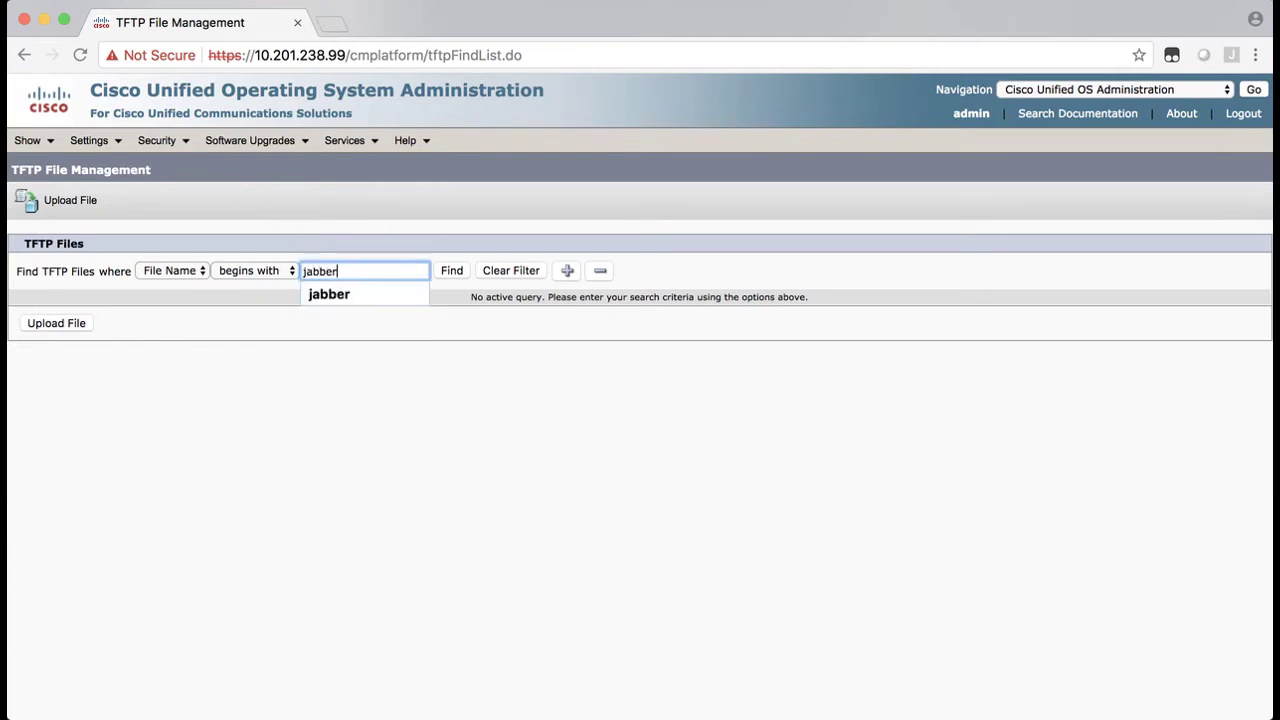
click(451, 273)
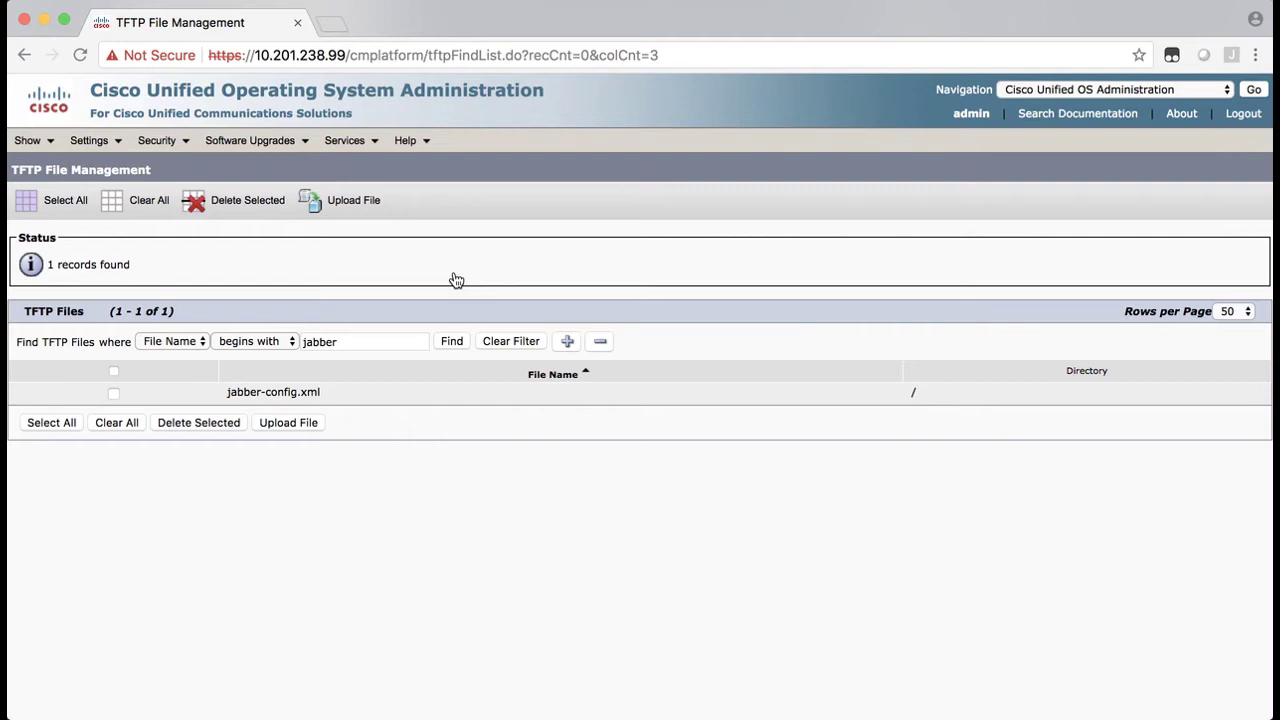
click(113, 393)
click(167, 425)
click(800, 190)
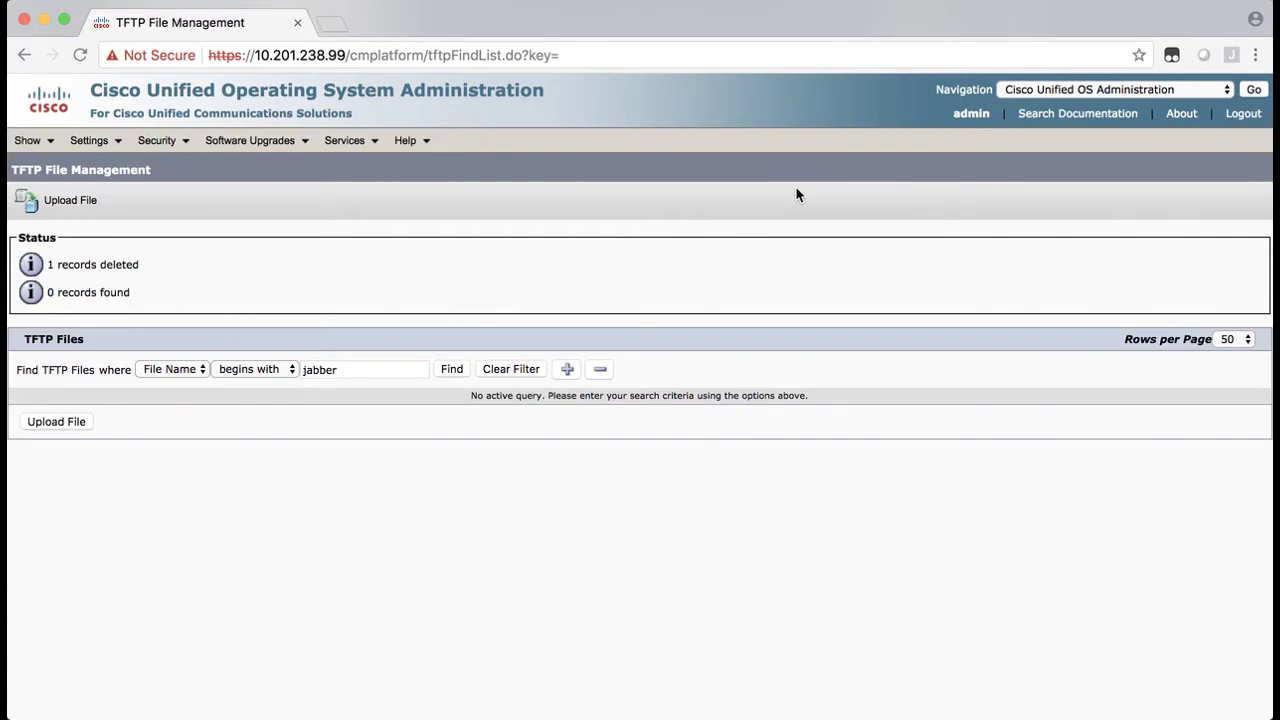
Upload the corrected jabber-config.xml from the XML folder to the TFTP server
click(74, 422)
drag(281, 8, 625, 213)
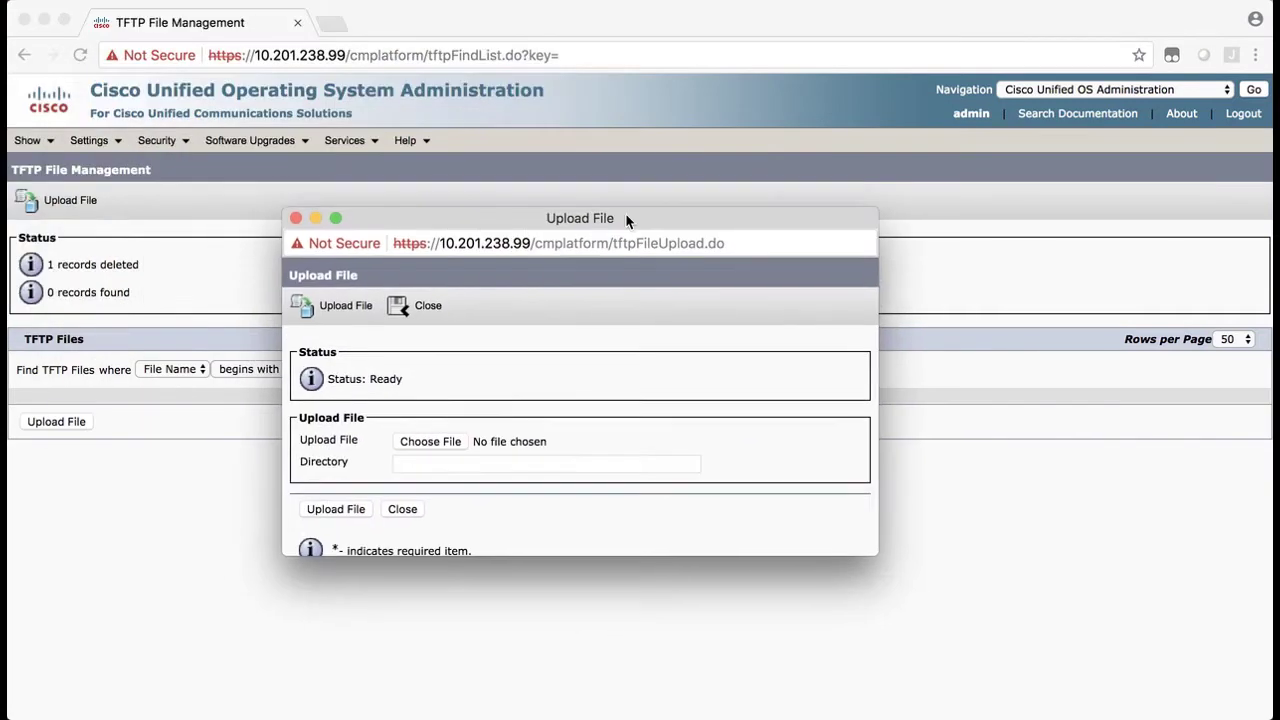
click(426, 445)
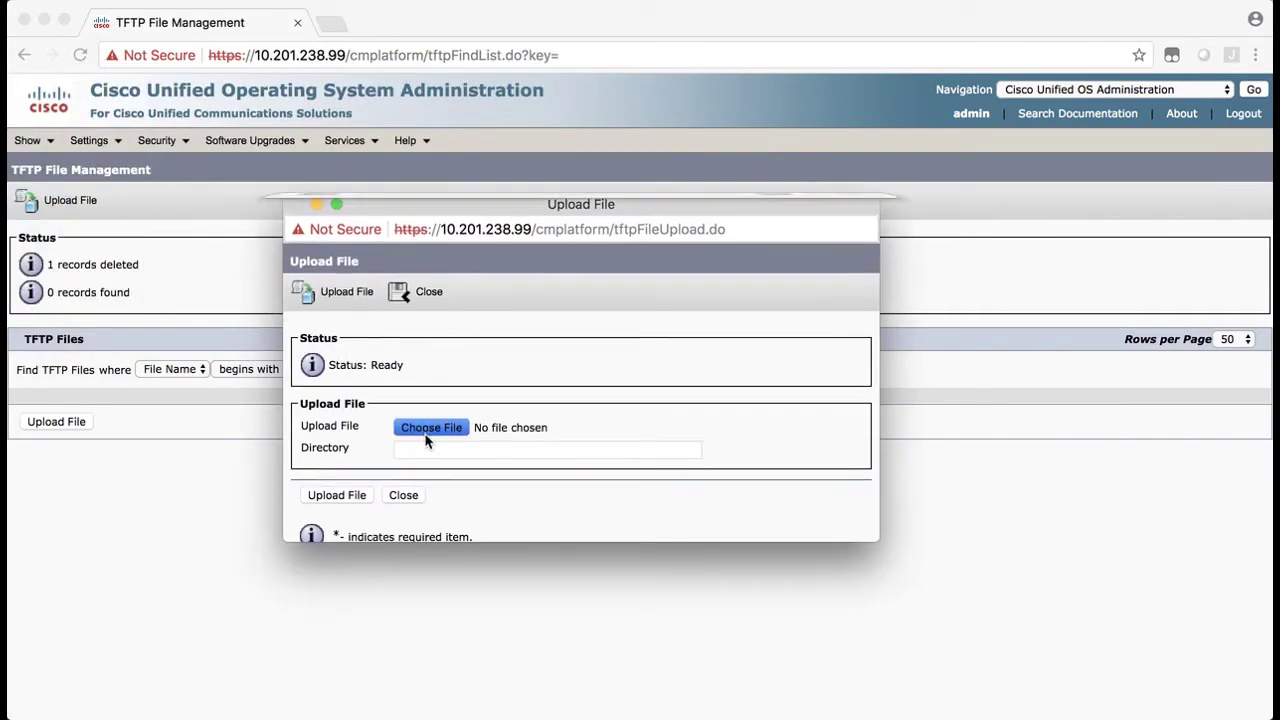
click(466, 104)
double_click(466, 104)
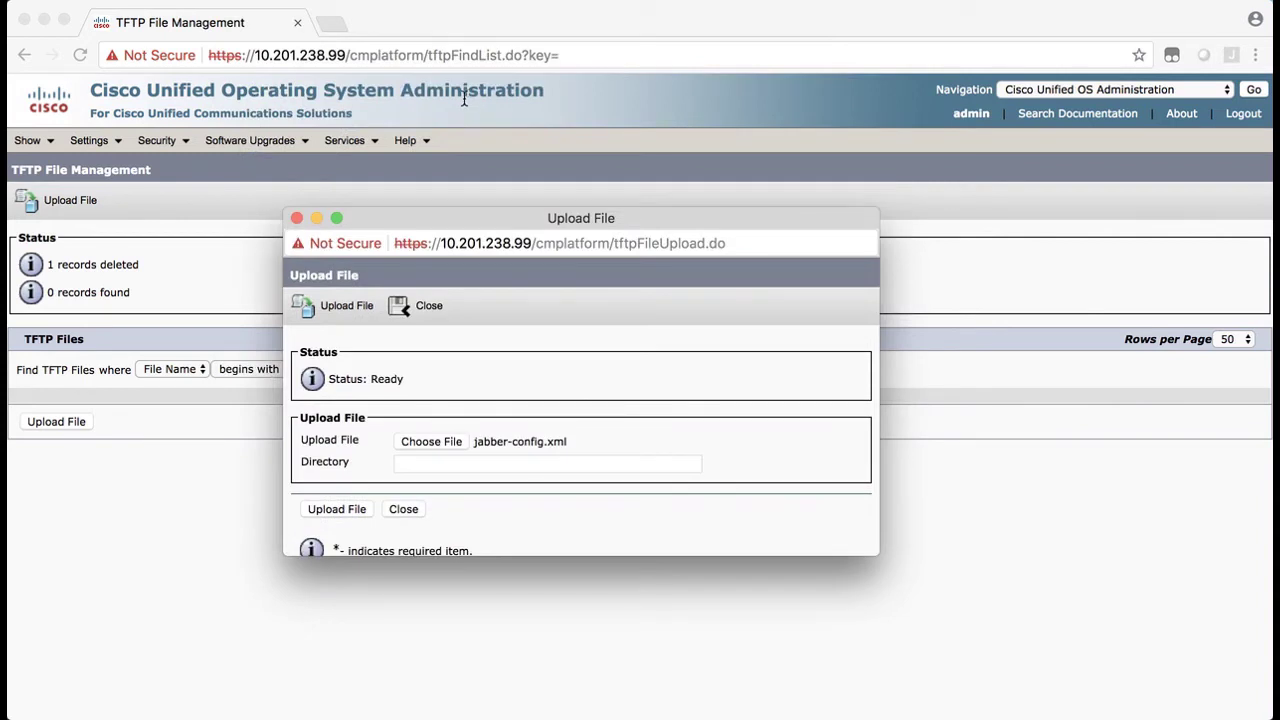
click(334, 511)
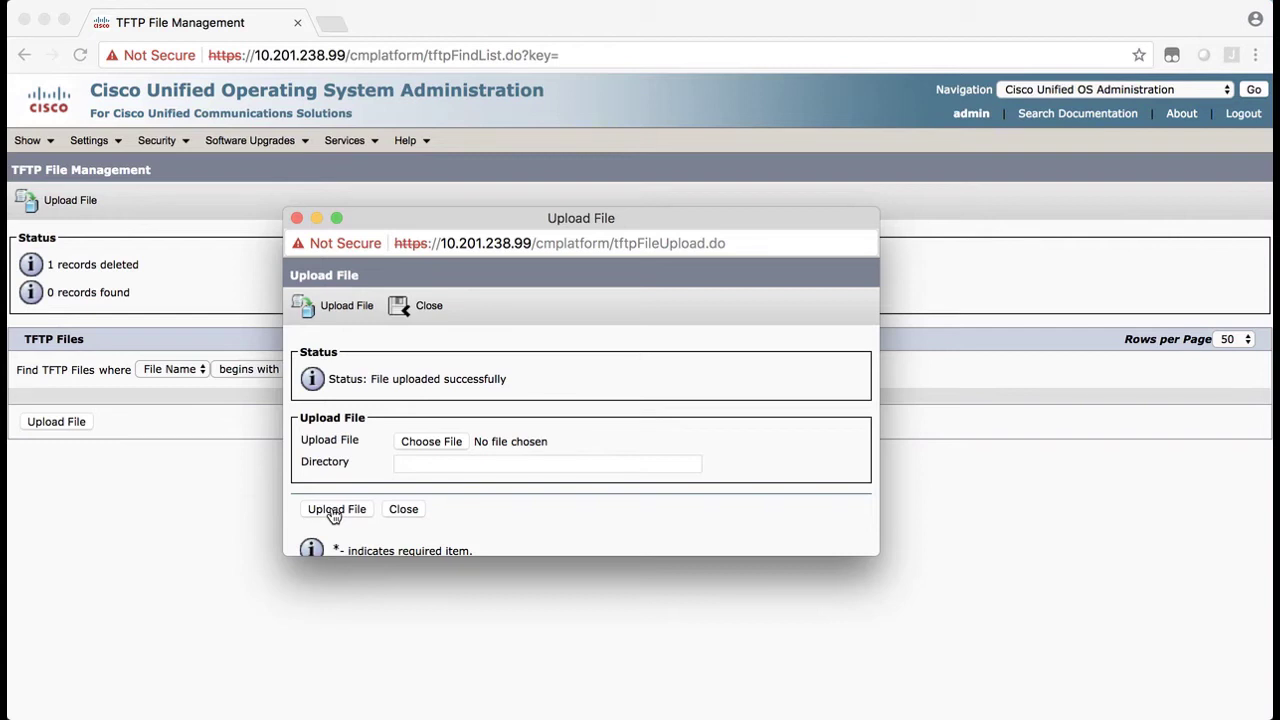
Close the upload window and rerun the jabber search to see jabber-config.xml listed
triple_click(450, 378)
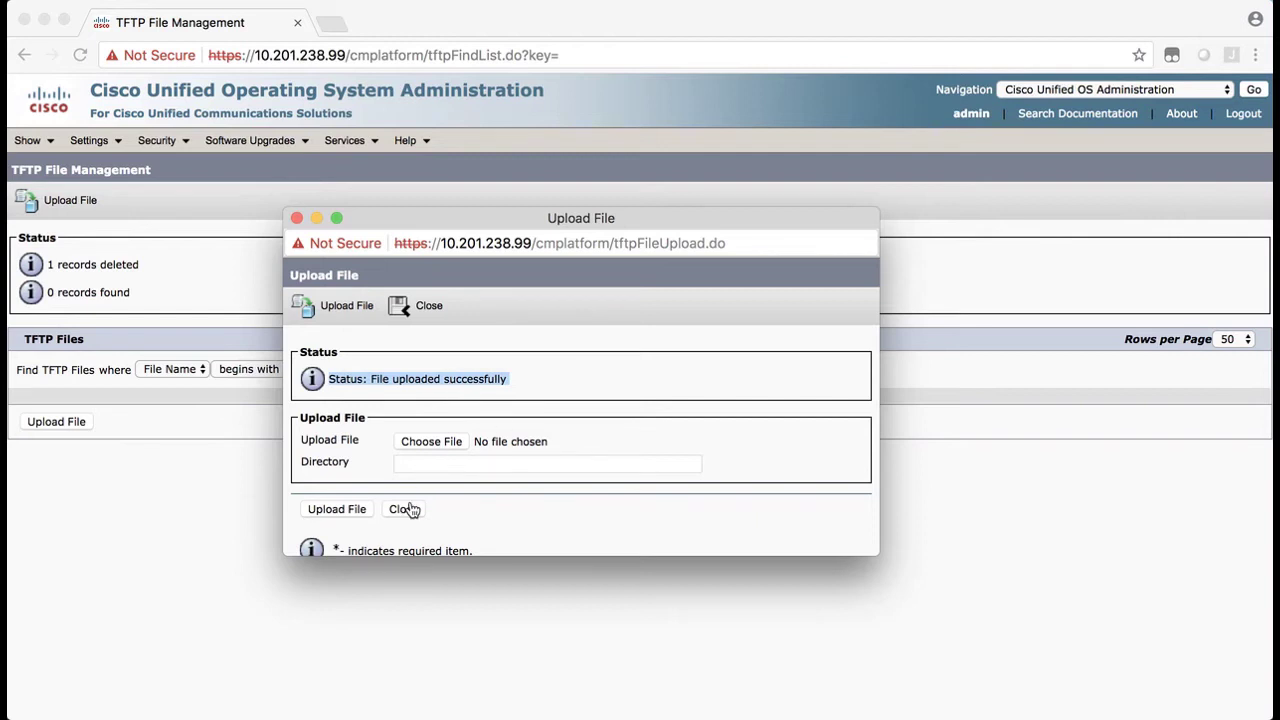
click(412, 509)
click(458, 369)
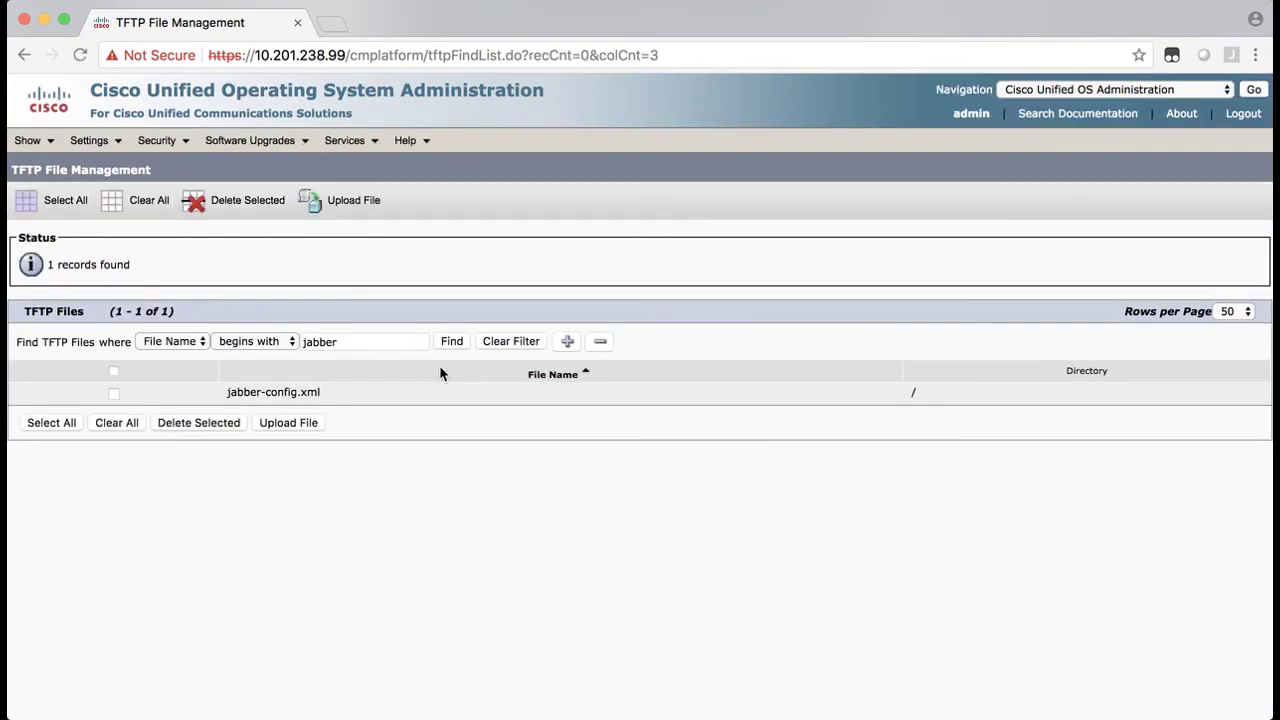
triple_click(308, 389)
Switch the Navigation selector to Cisco Unified Serviceability
click(1114, 90)
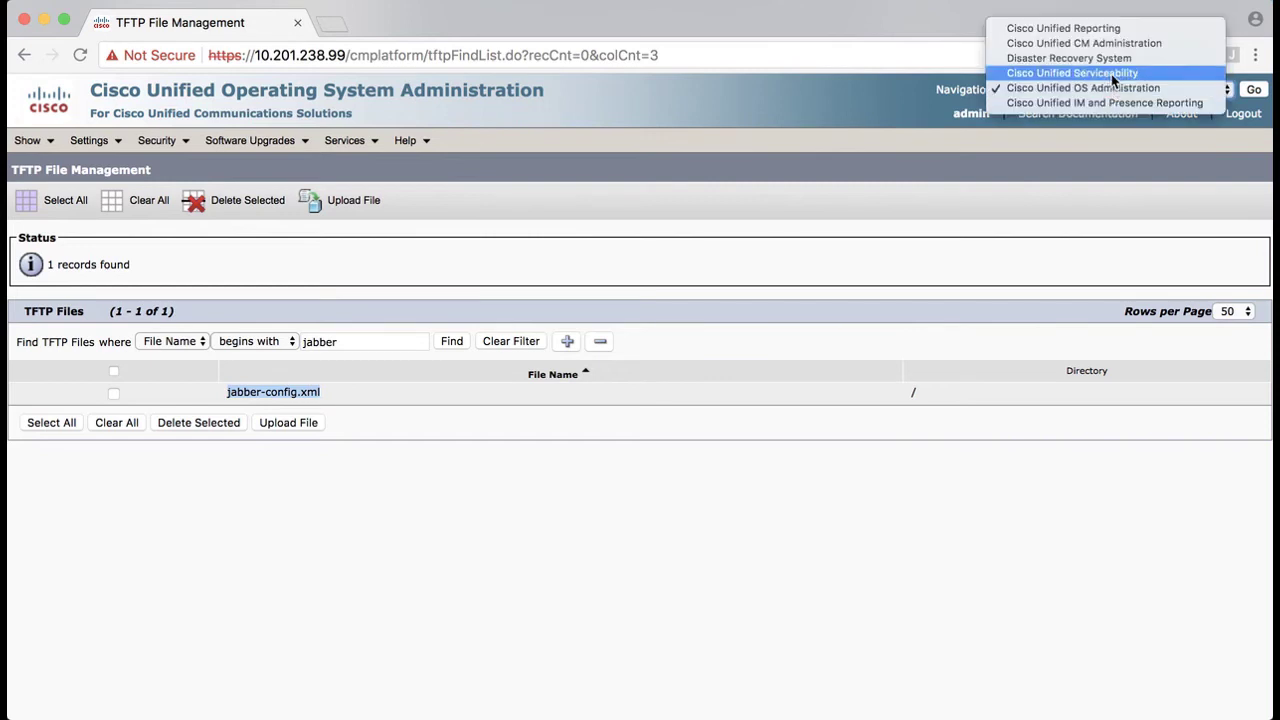
click(1111, 74)
click(1256, 90)
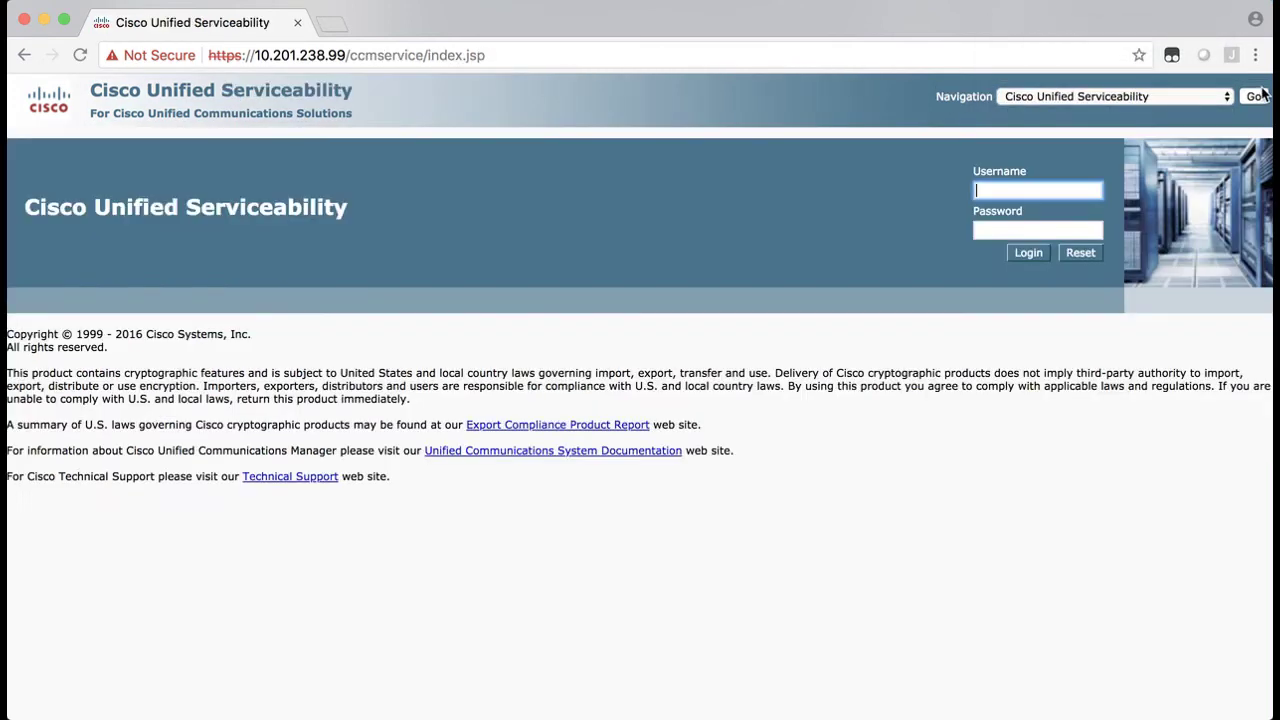
Log in as admin and open Tools > Control Center - Feature Services
text(admin)
key(Tab)
text(••••••••••)
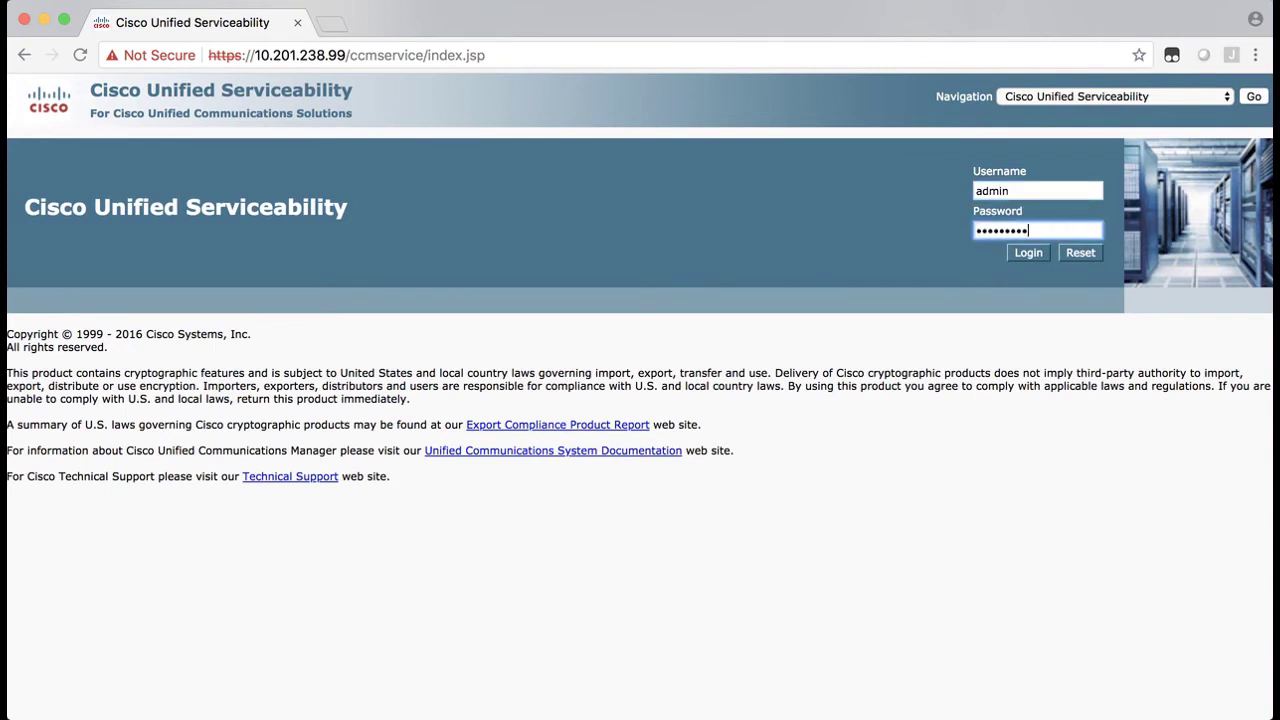
key(Return)
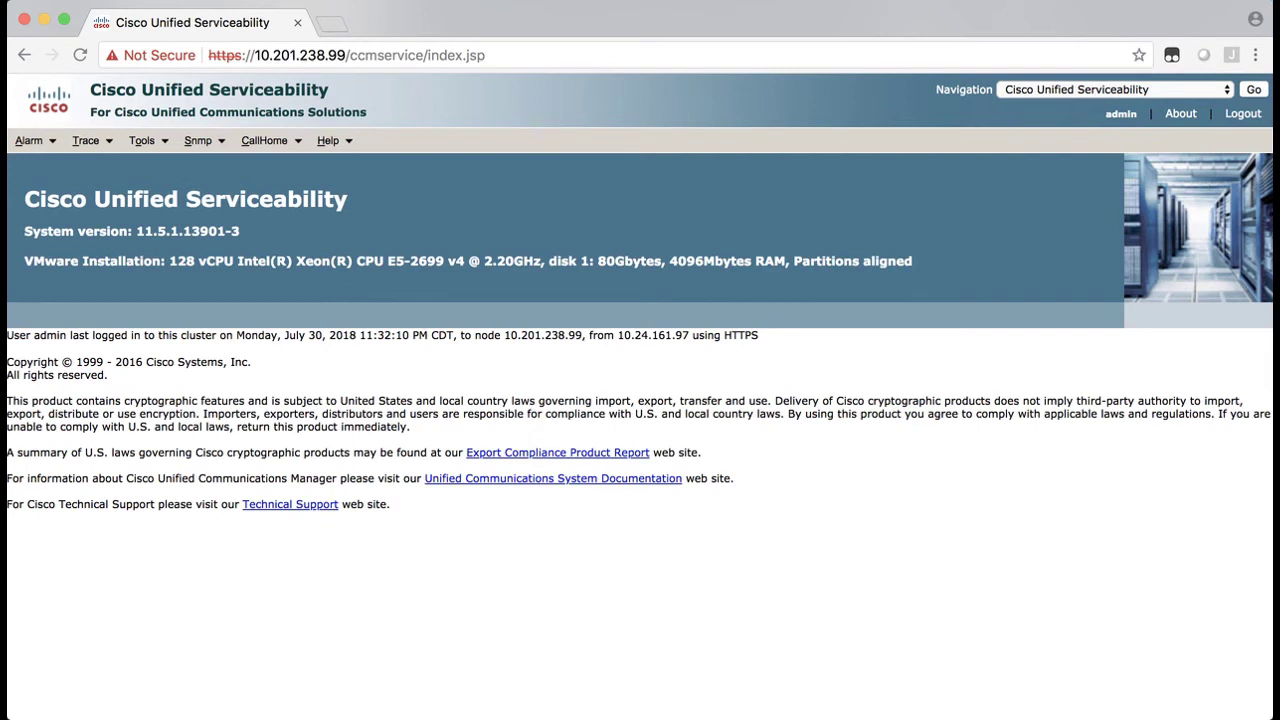
click(150, 144)
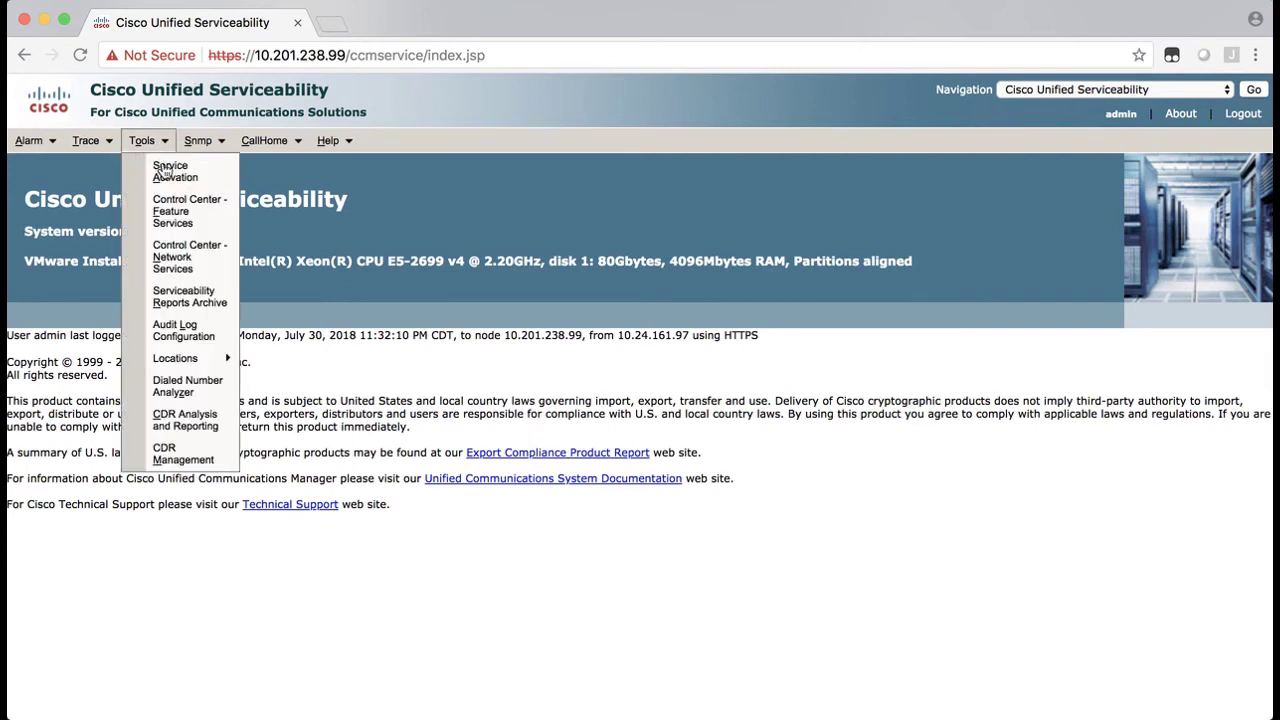
click(189, 210)
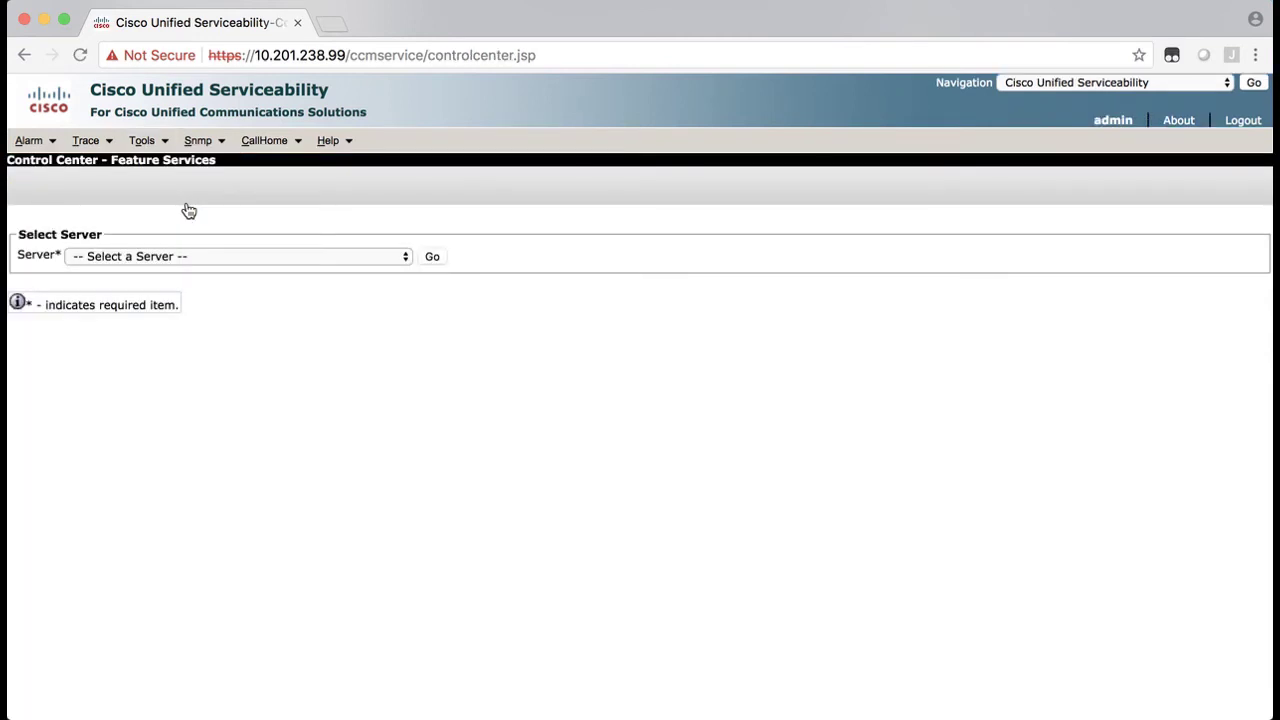
Load the feature services for the CUCM publisher server
click(138, 258)
click(142, 271)
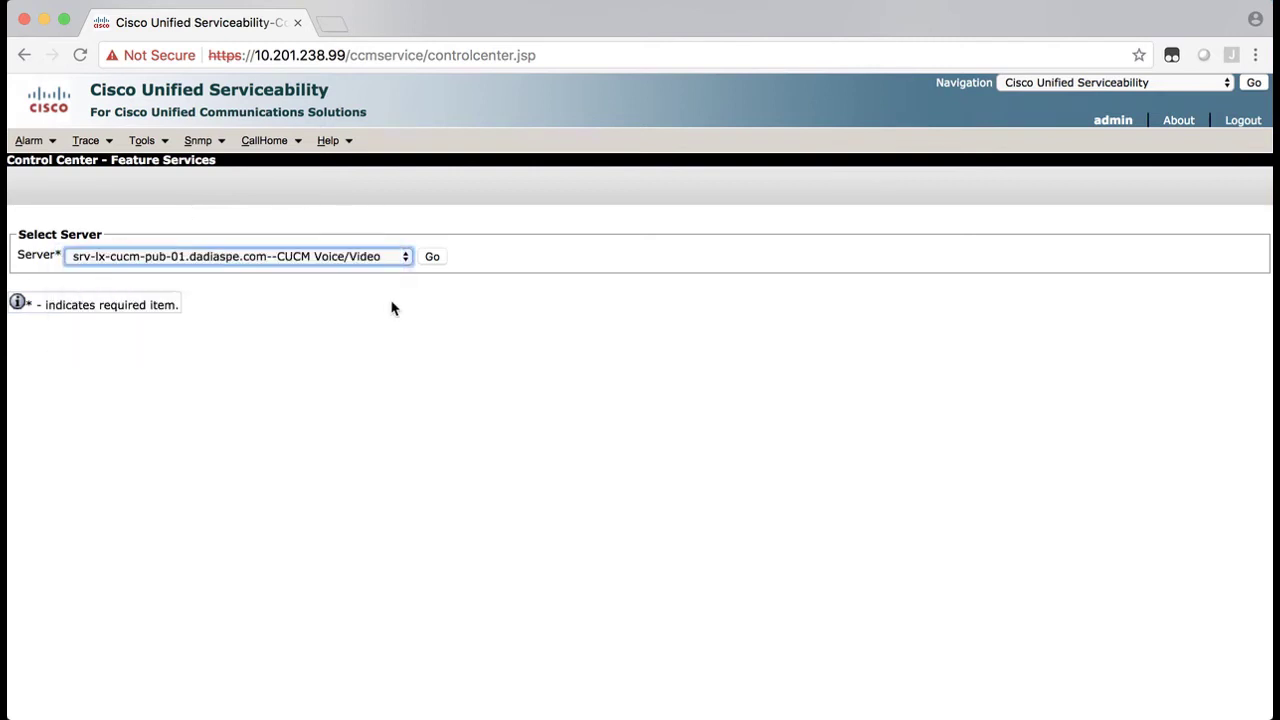
click(431, 258)
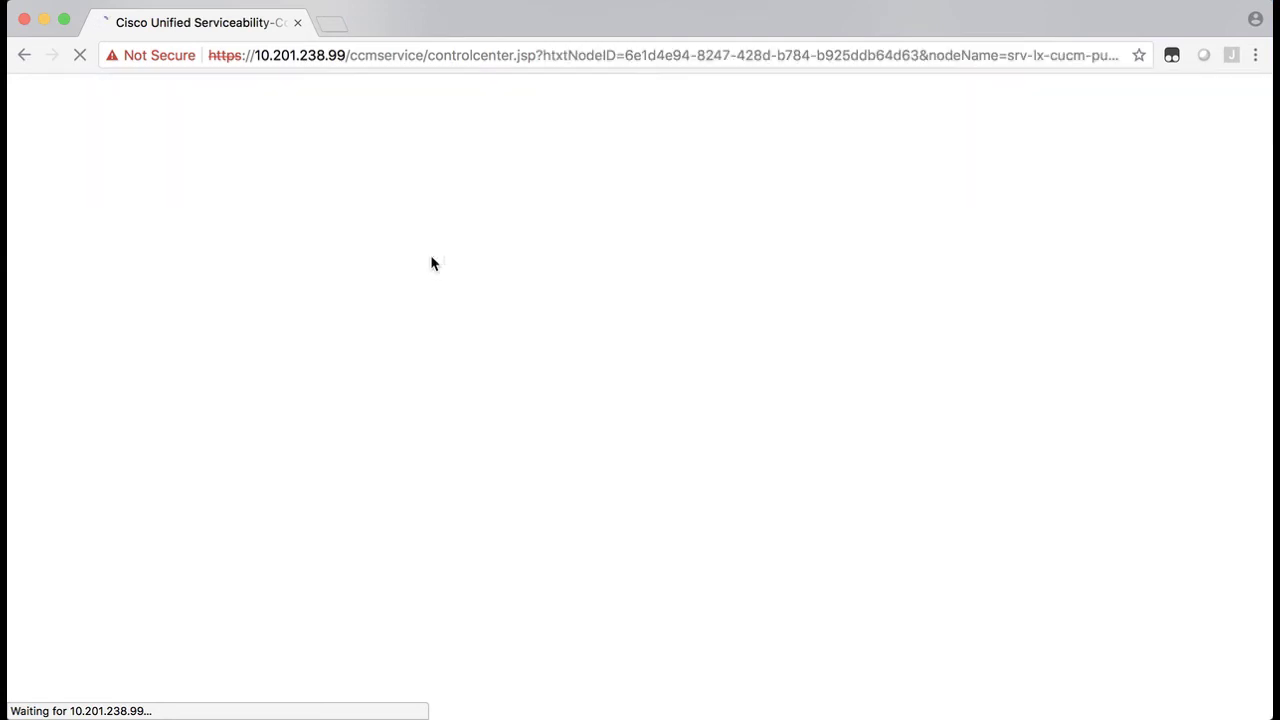
Restart the Cisco Tftp service and confirm with OK
scroll(226, 398, down, 1)
scroll(226, 398, down, 5)
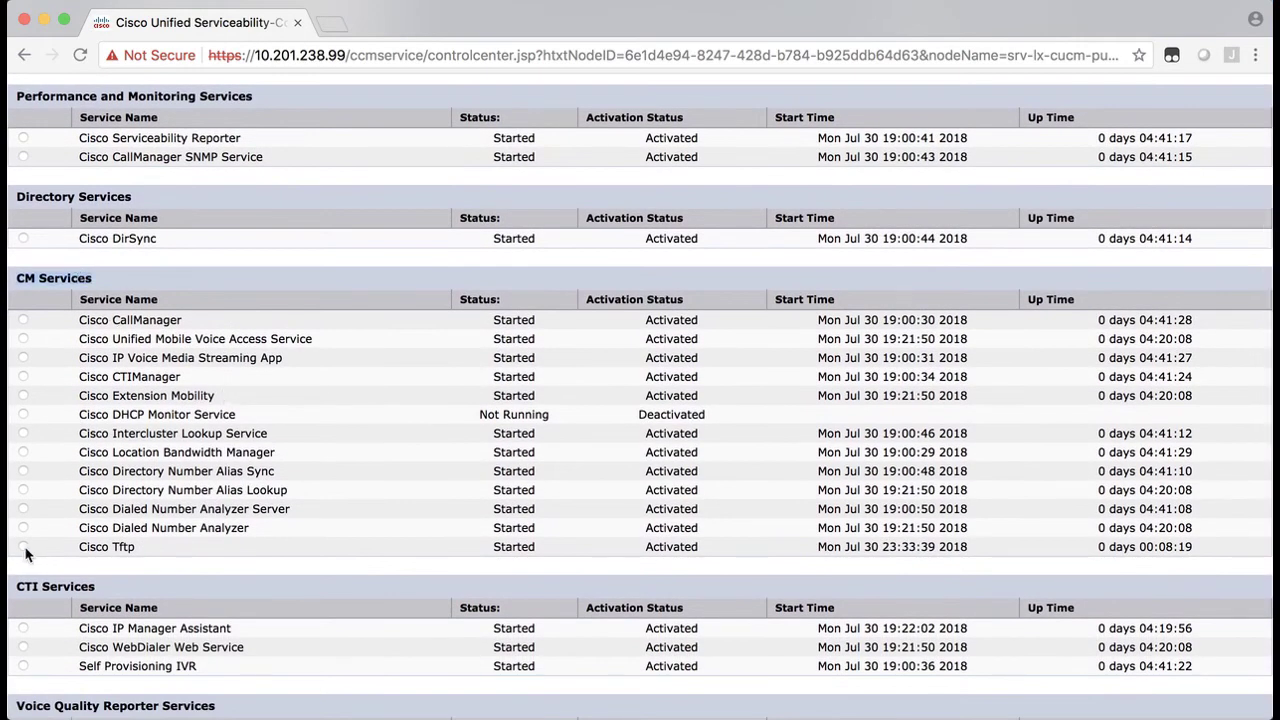
scroll(24, 560, up, 5)
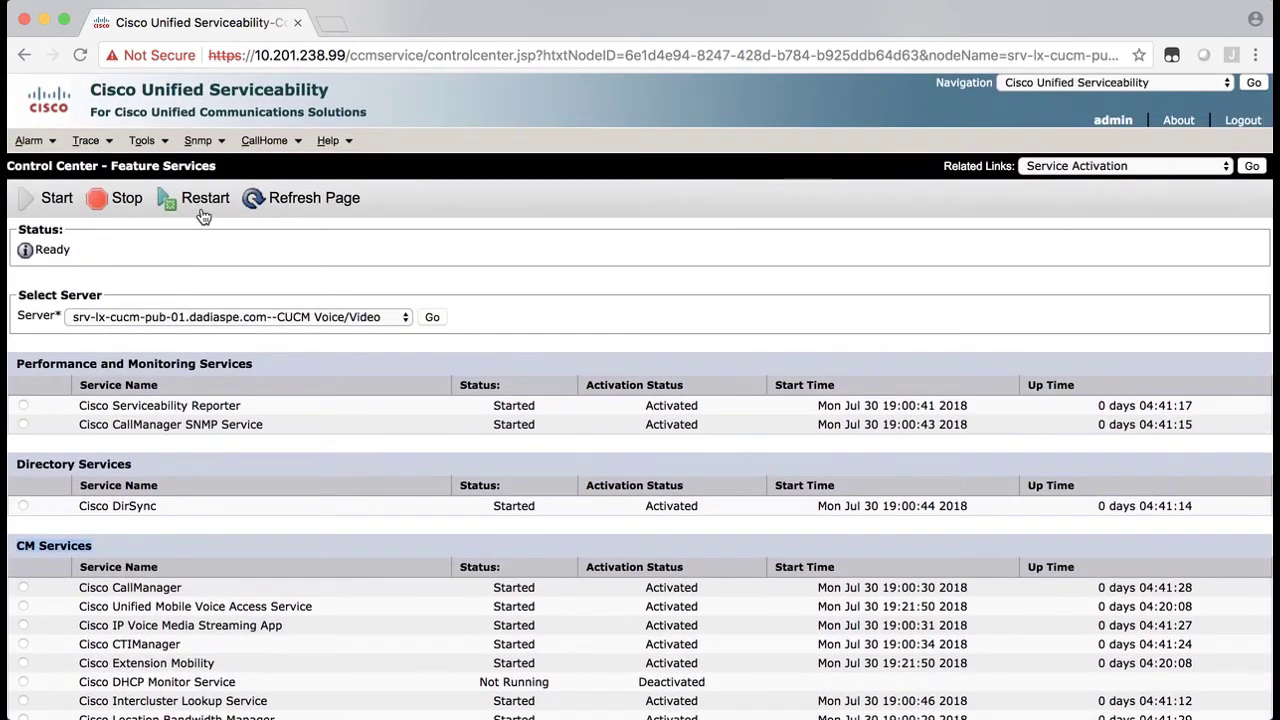
click(195, 200)
click(808, 224)
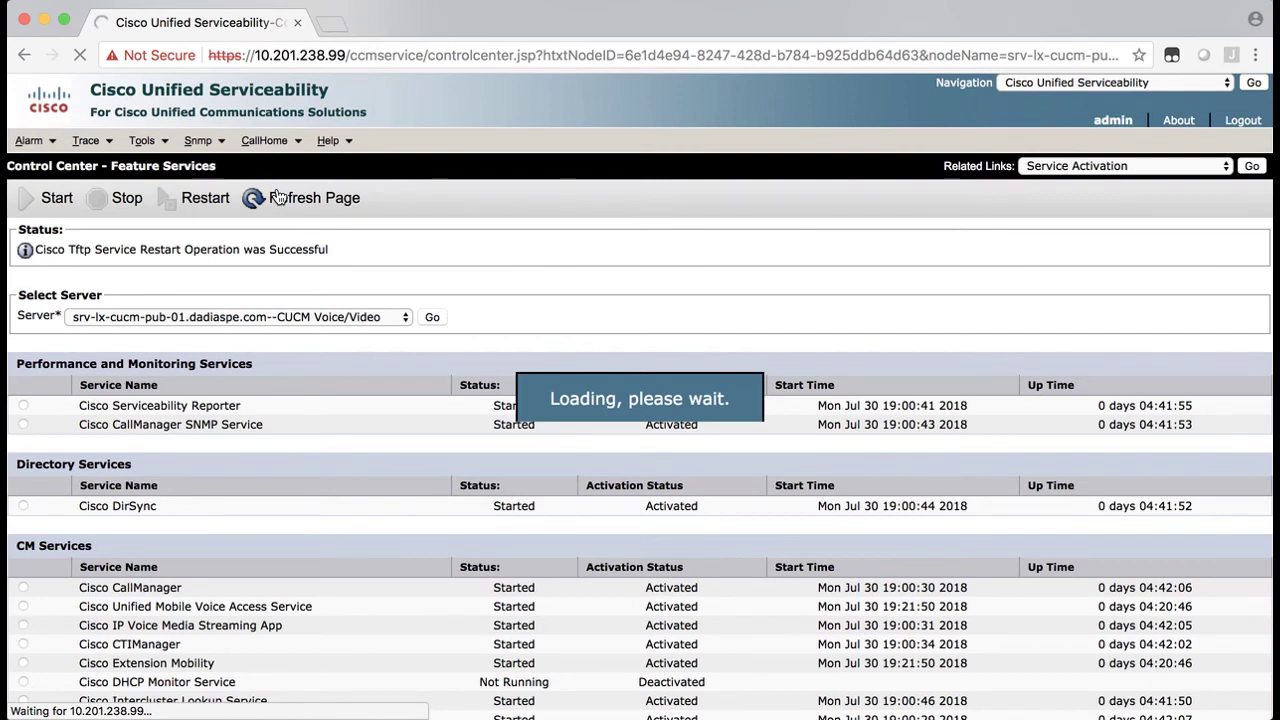
scroll(277, 264, down, 5)
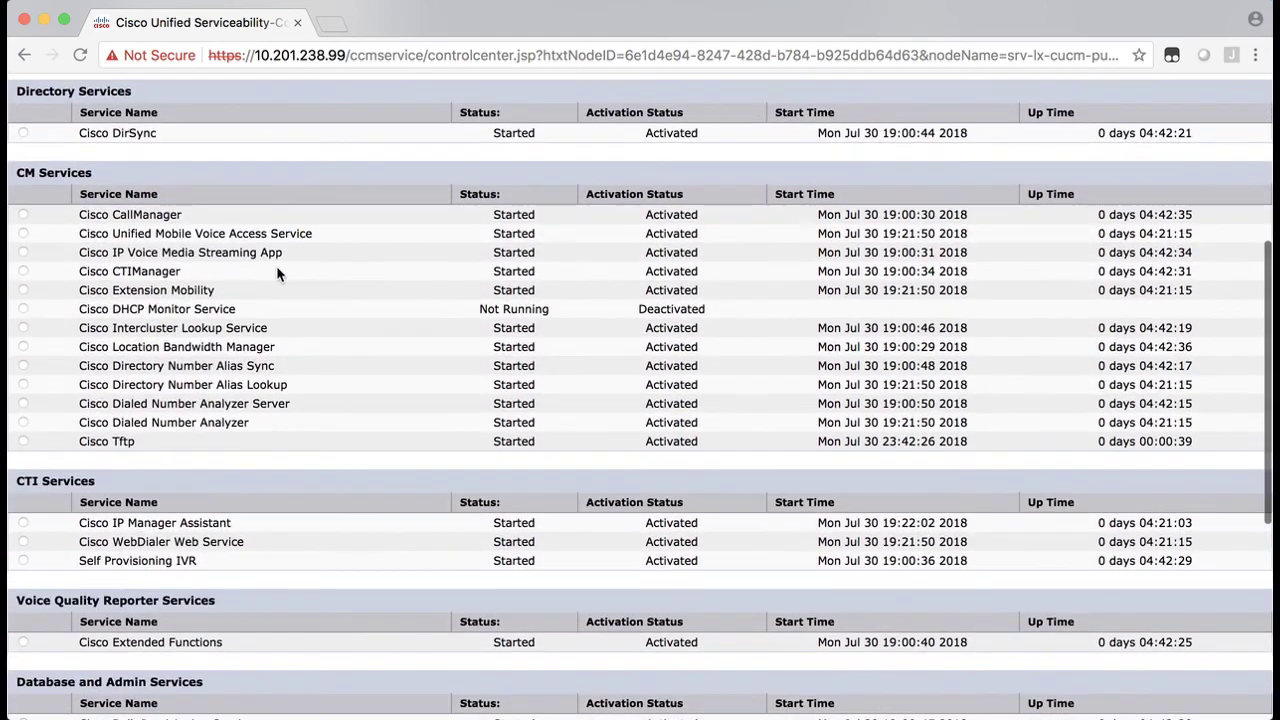
drag(78, 442, 195, 444)
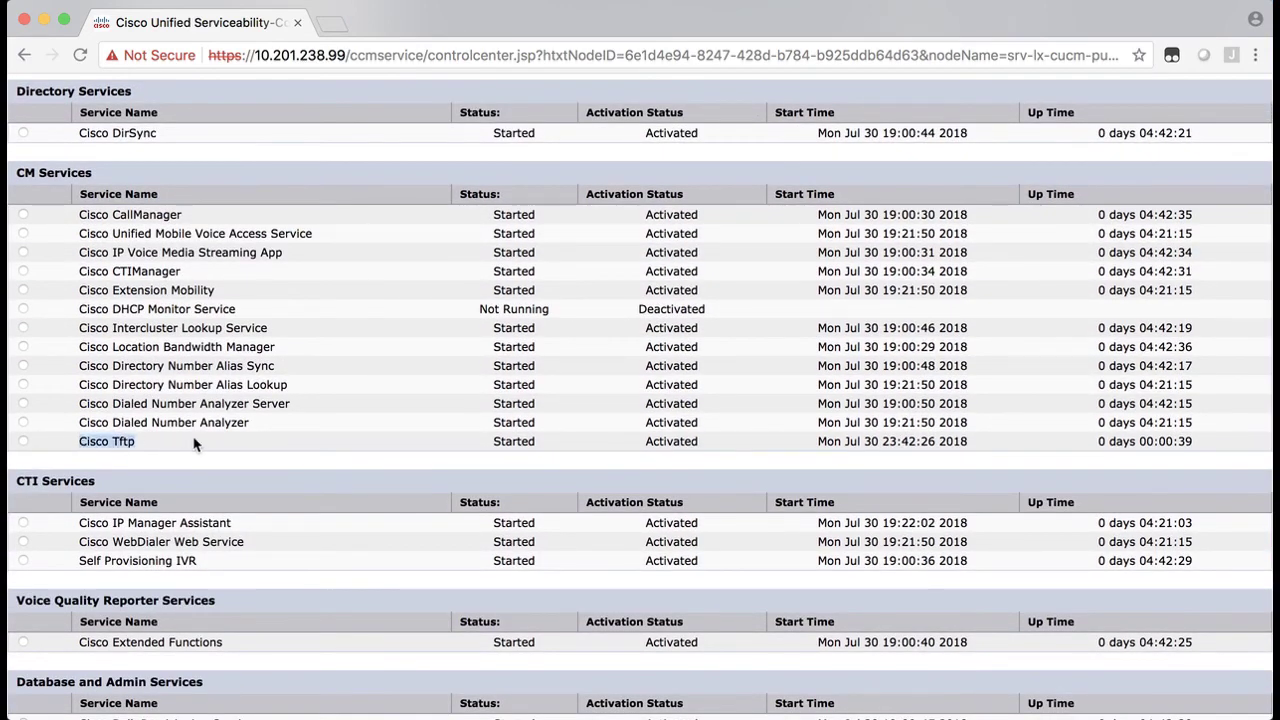
drag(1098, 442, 1197, 448)
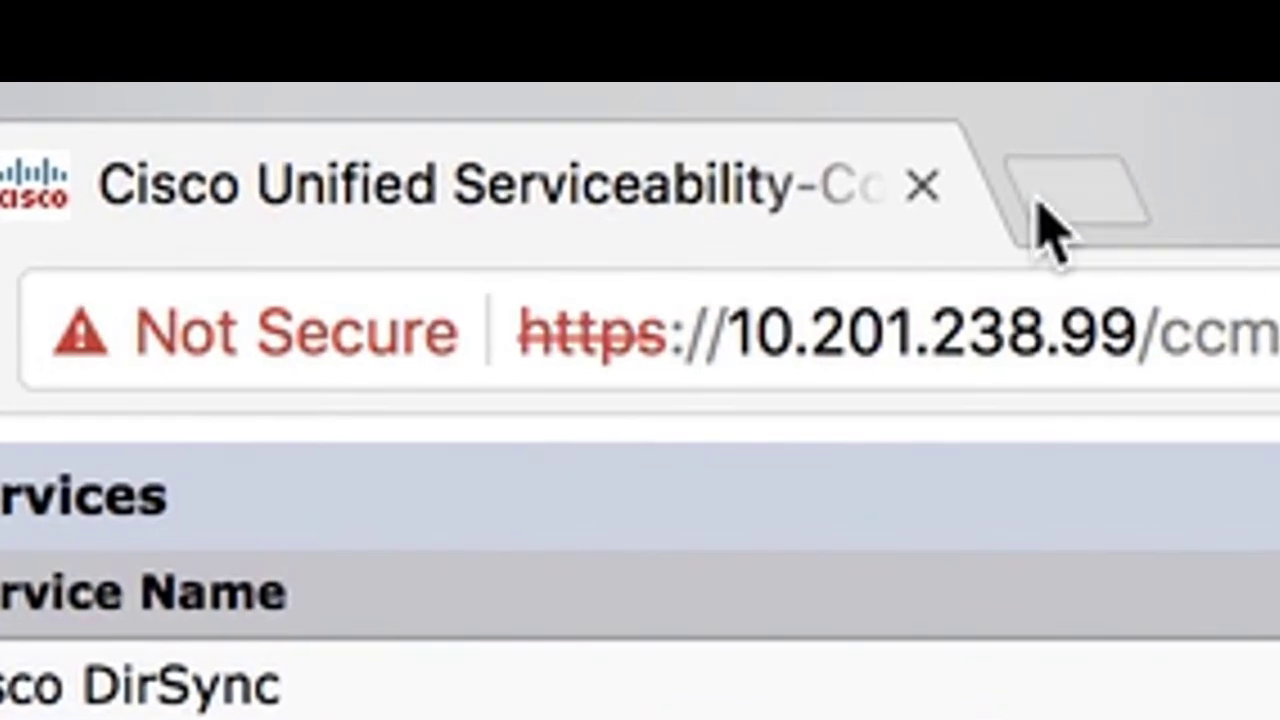
click(1040, 225)
text(h)
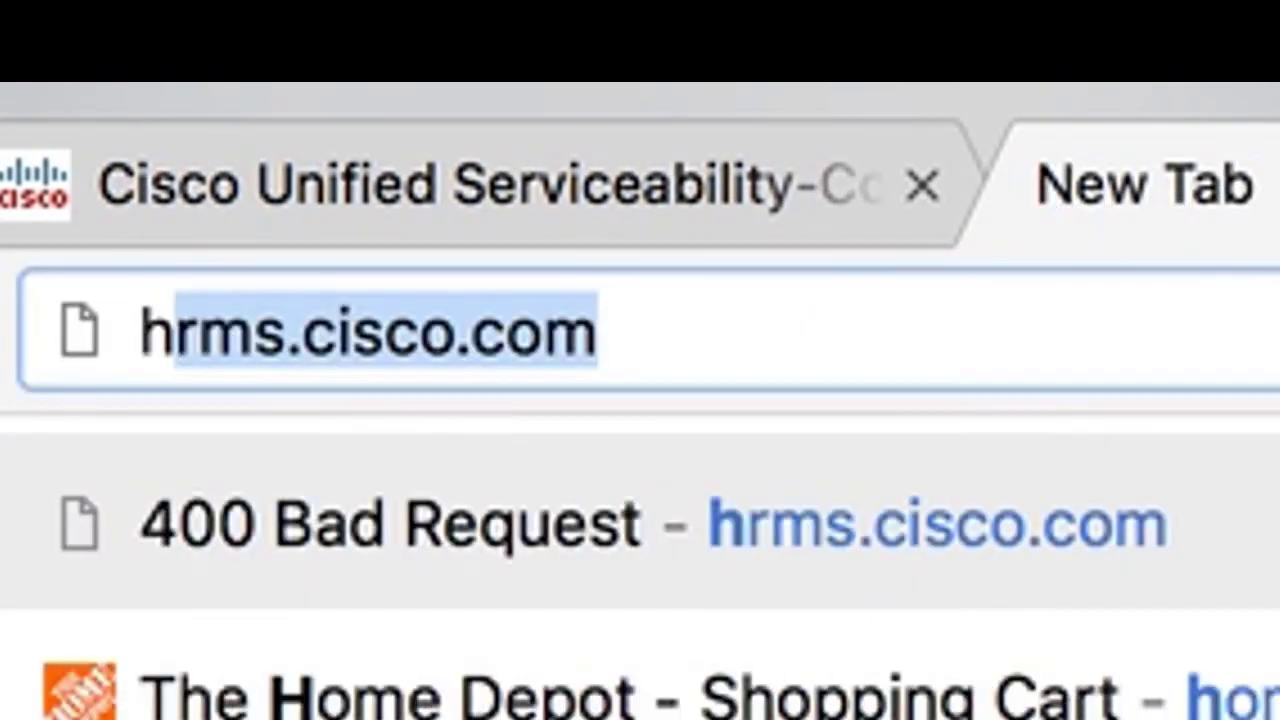
text(ttps:)
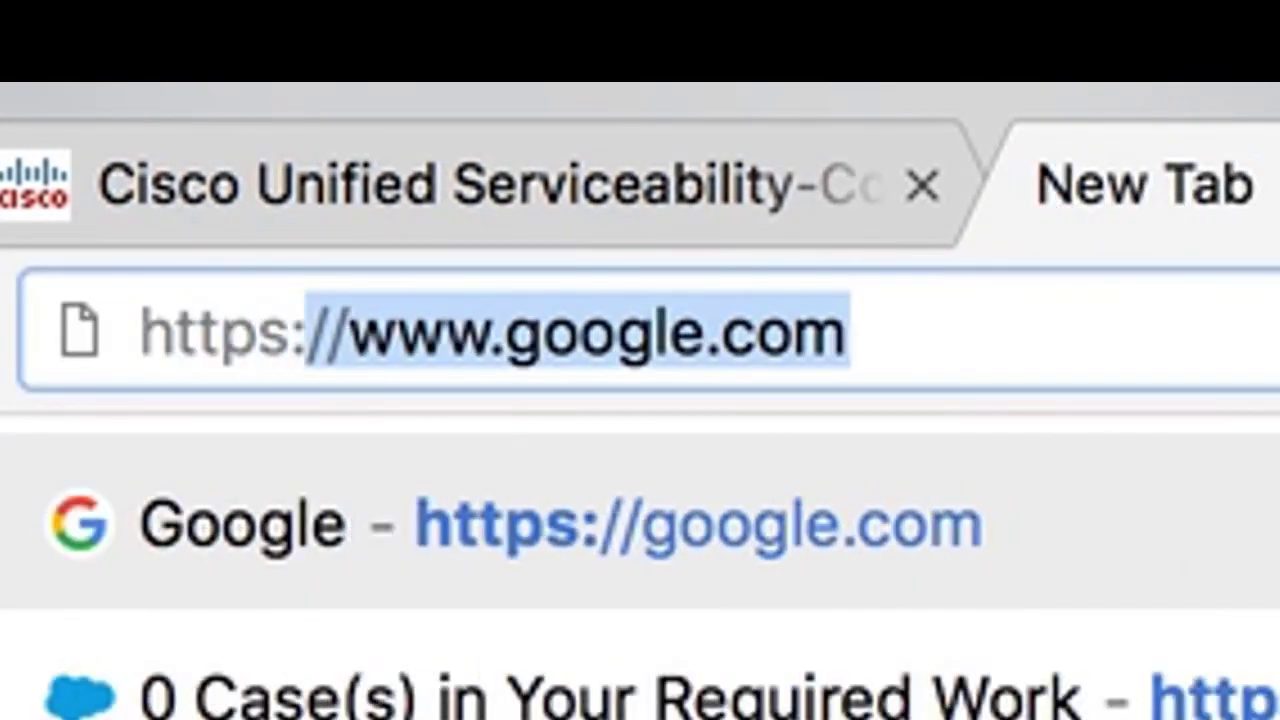
text(//10.201.23)
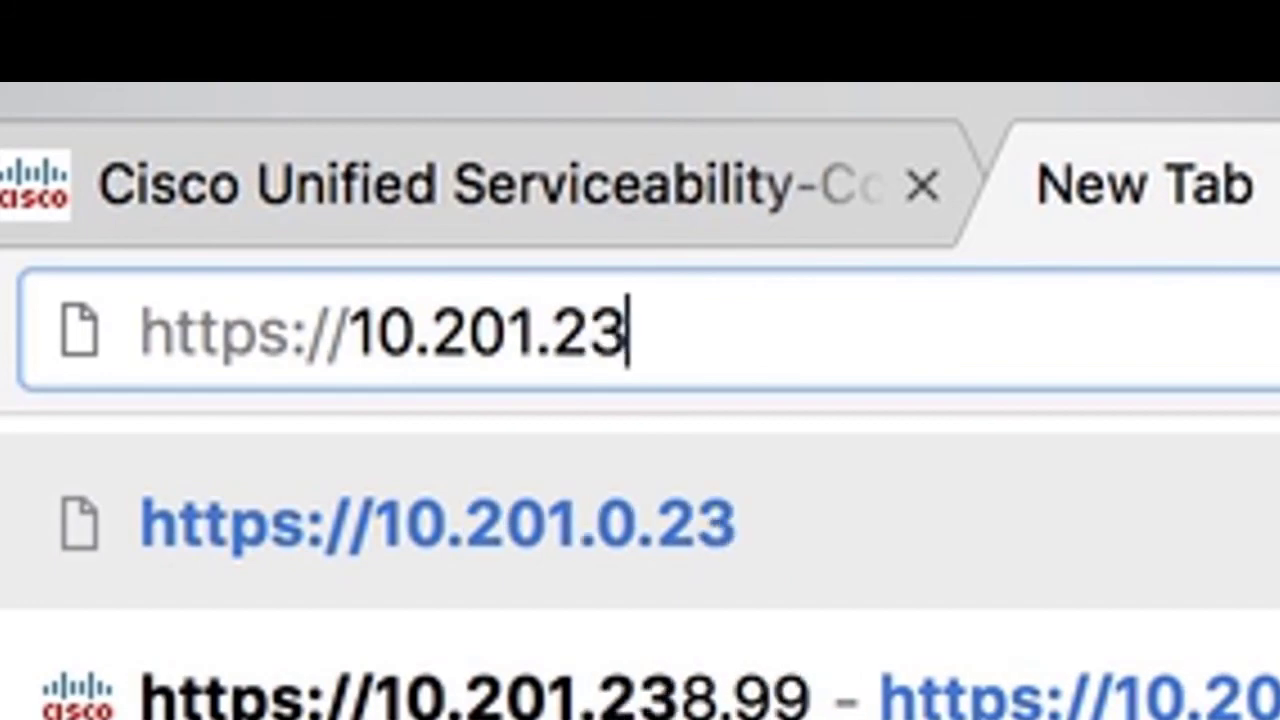
text(8.00)
key(BackSpace)
key(BackSpace)
text(9)
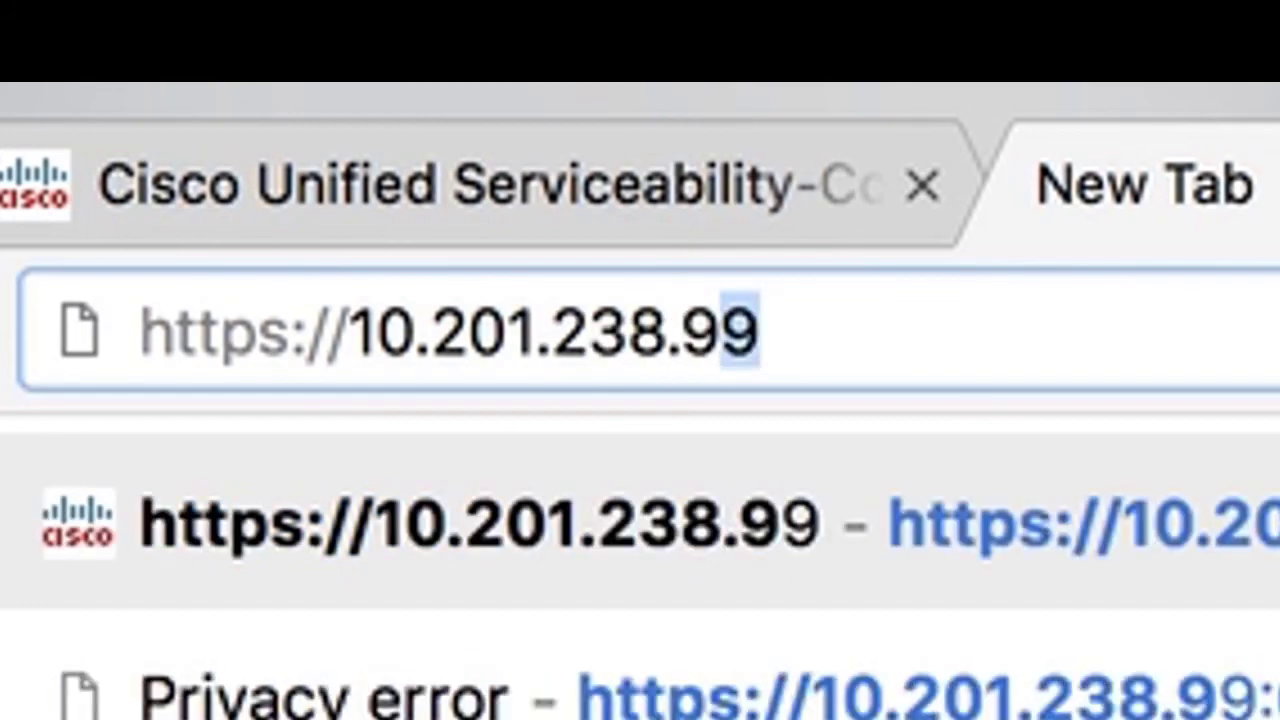
text(9)
key(Down)
key(Return)
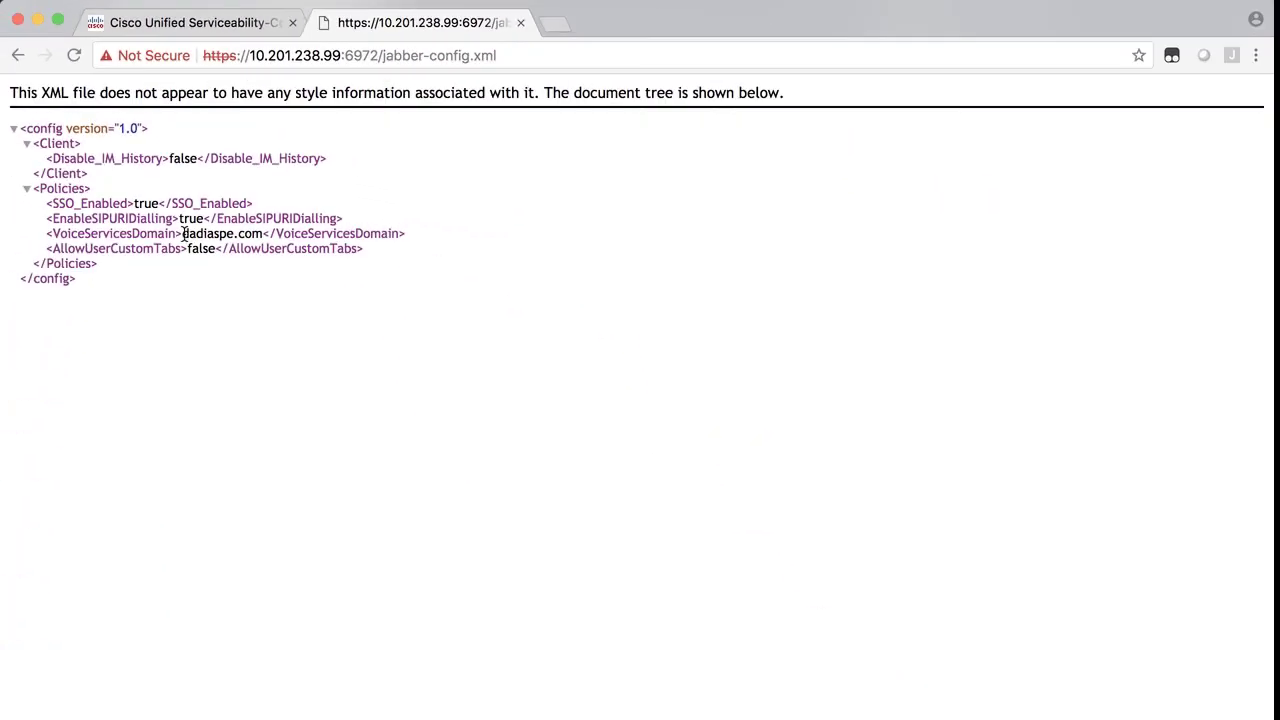
drag(184, 233, 268, 233)
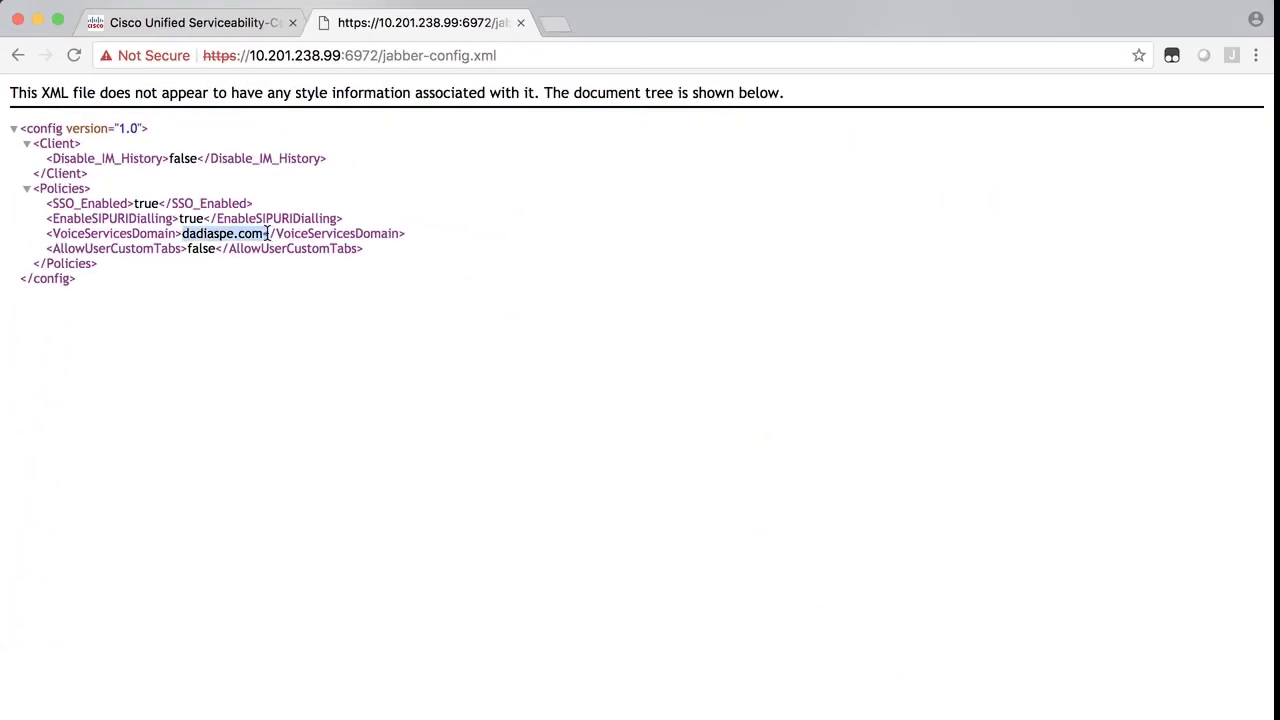
drag(252, 55, 342, 60)
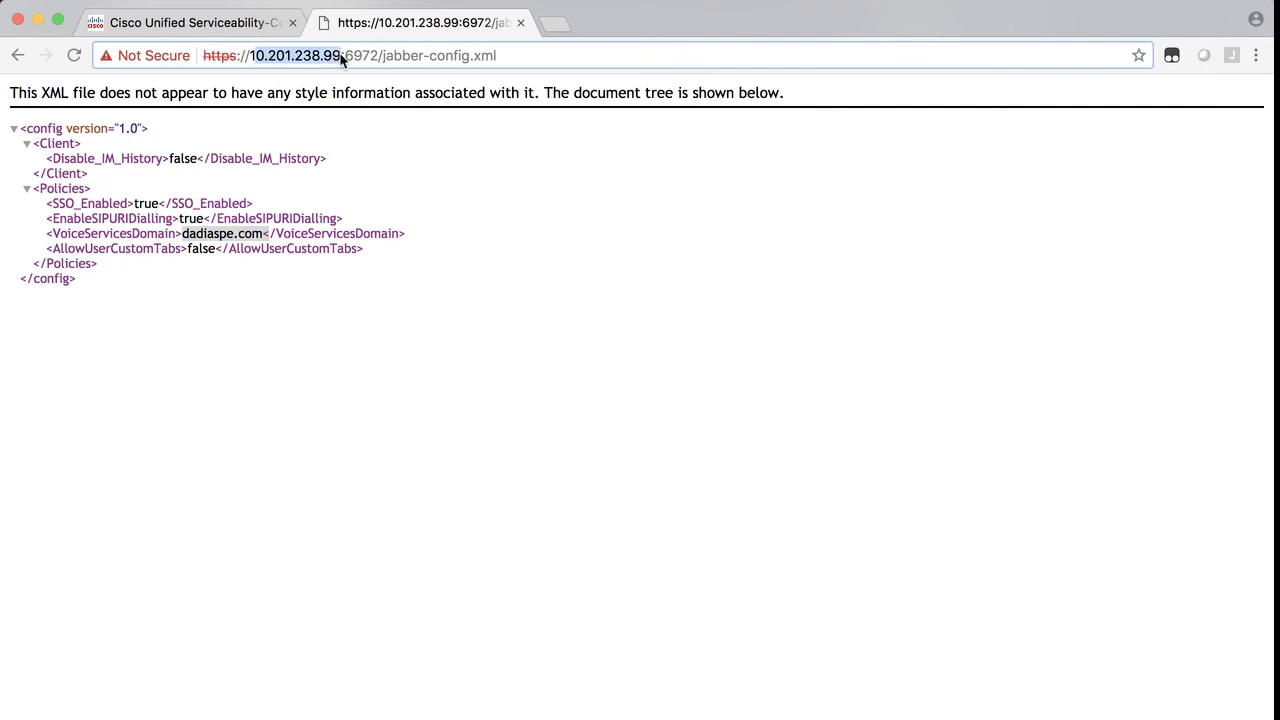